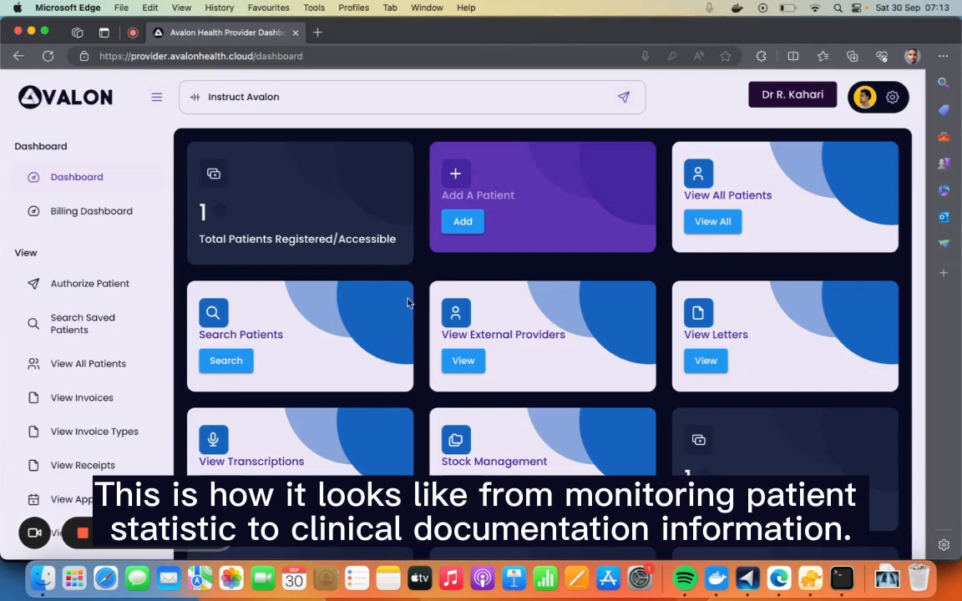
# Look over the dashboard cards and open the form for adding a patient
pyautogui.scroll(-3, 407, 298)
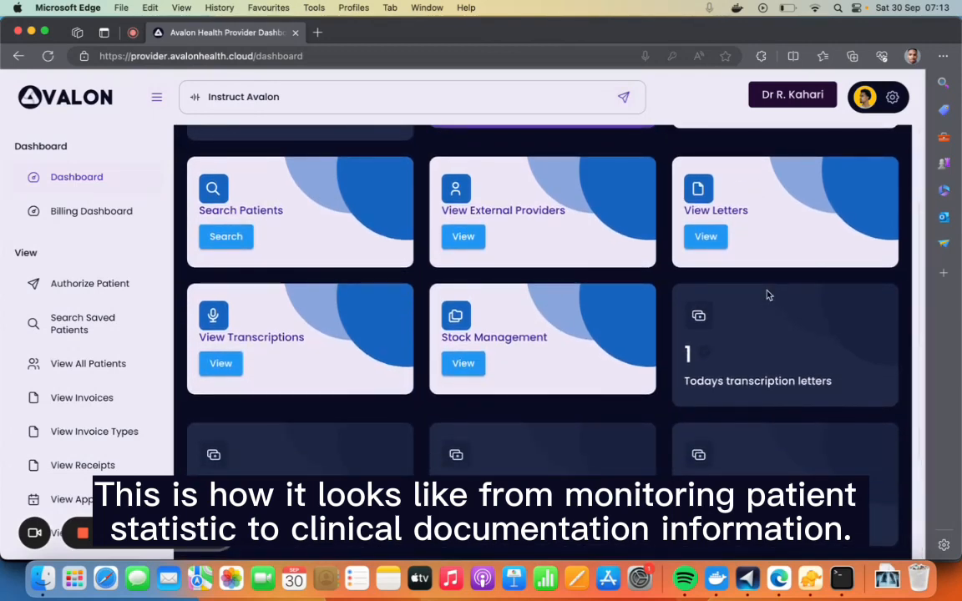
pyautogui.scroll(3, 768, 294)
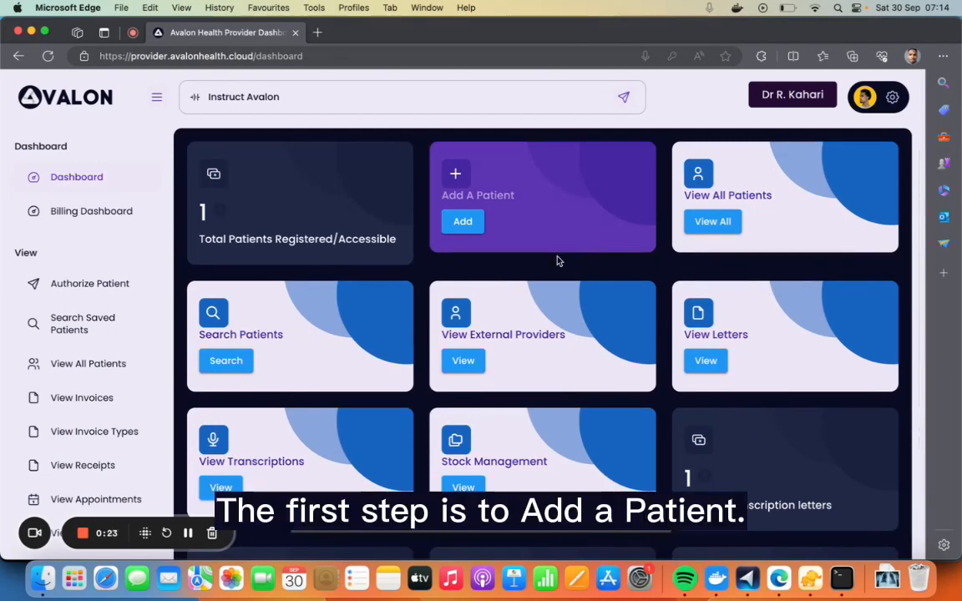
pyautogui.click(464, 226)
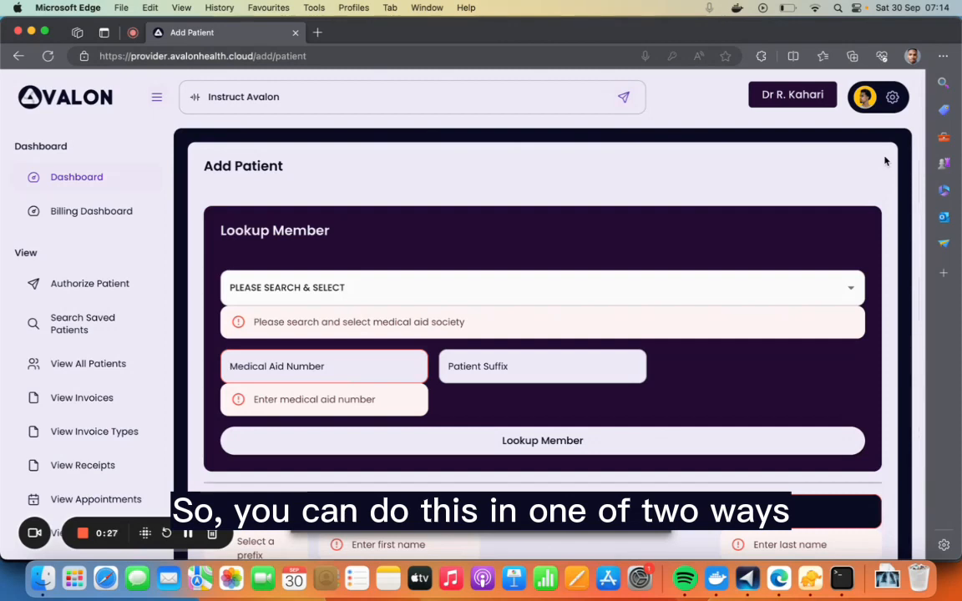
# Examine the medical aid societies offered in the member lookup and the personal detail fields of the patient form
pyautogui.scroll(-2, 885, 161)
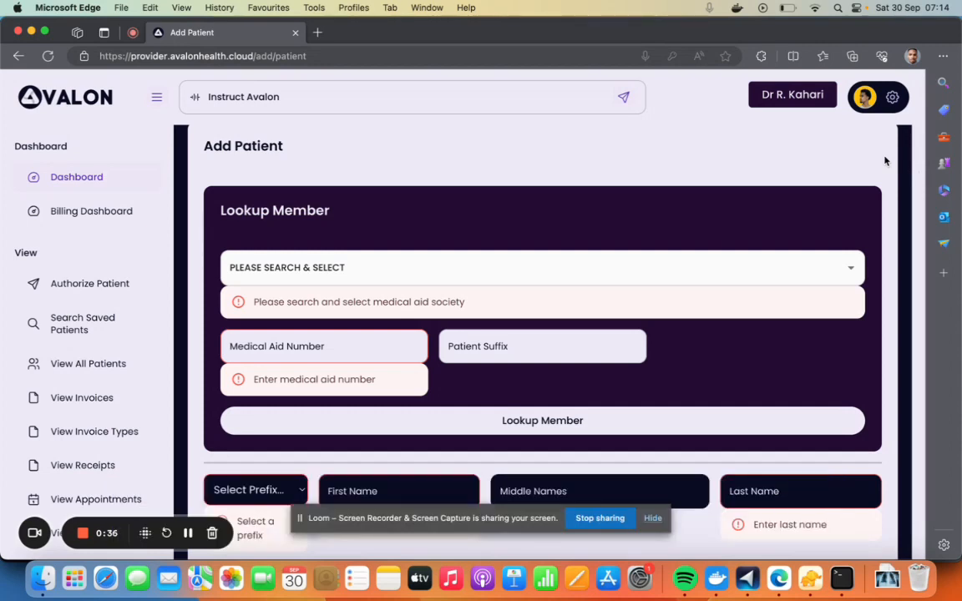
pyautogui.click(359, 268)
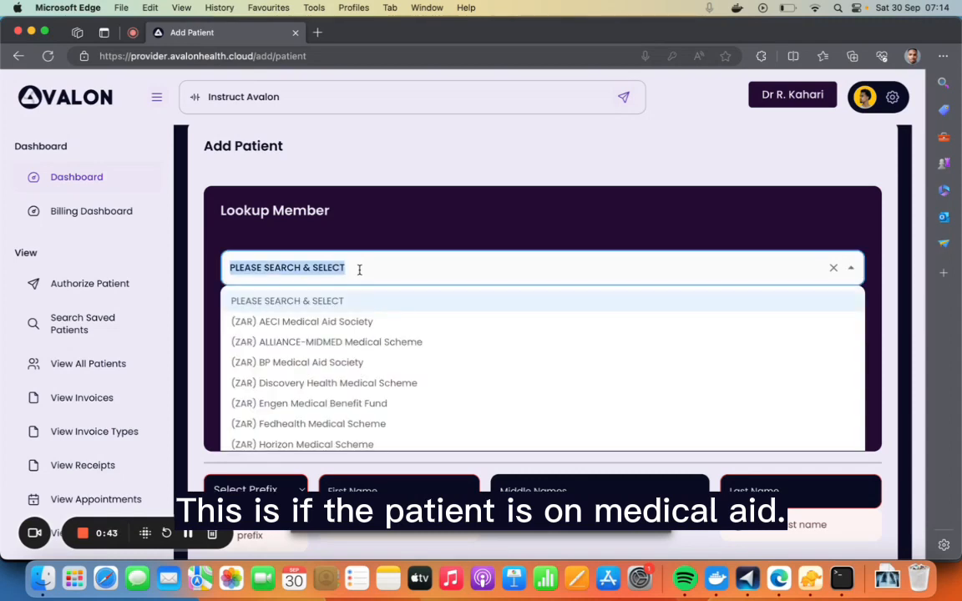
pyautogui.click(383, 226)
pyautogui.scroll(-6, 407, 371)
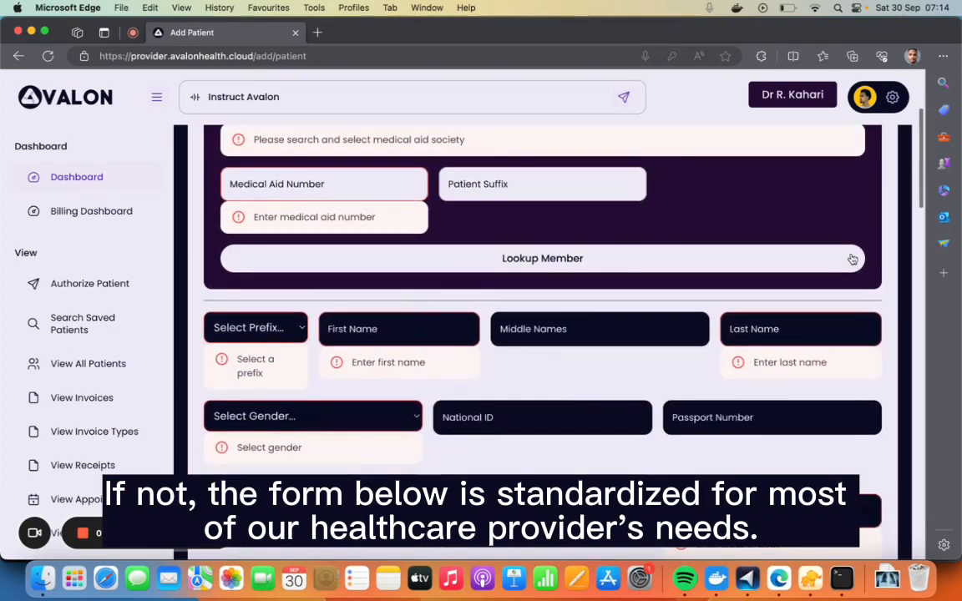
pyautogui.scroll(-1, 884, 314)
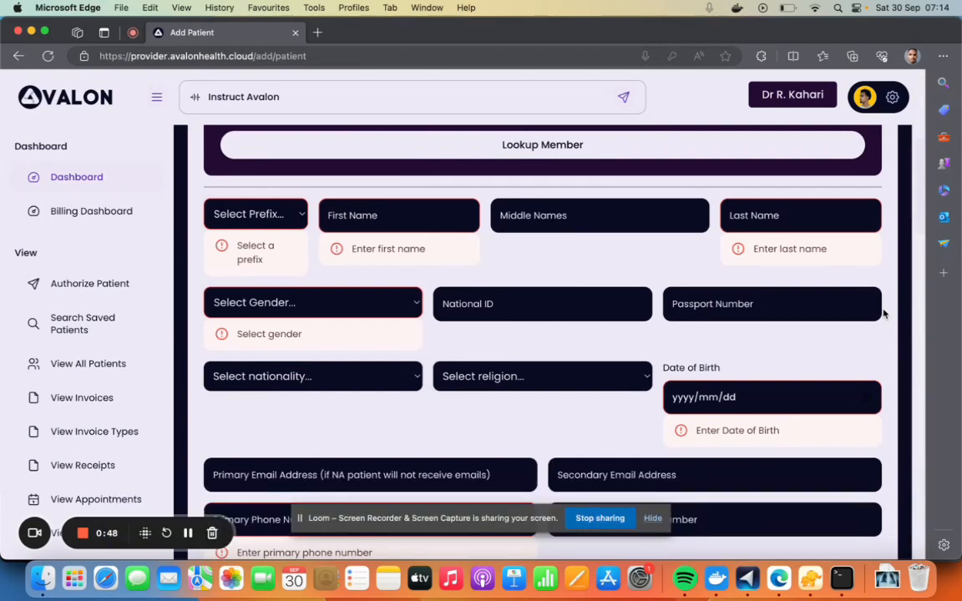
pyautogui.scroll(-1, 883, 312)
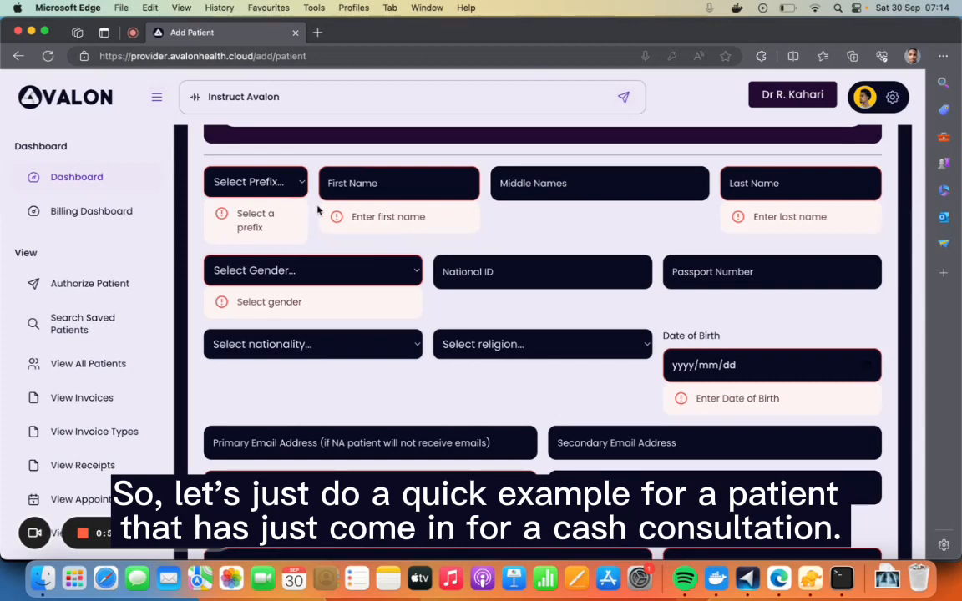
# Set the patient's prefix to Mr. and go to the first name field
pyautogui.click(260, 177)
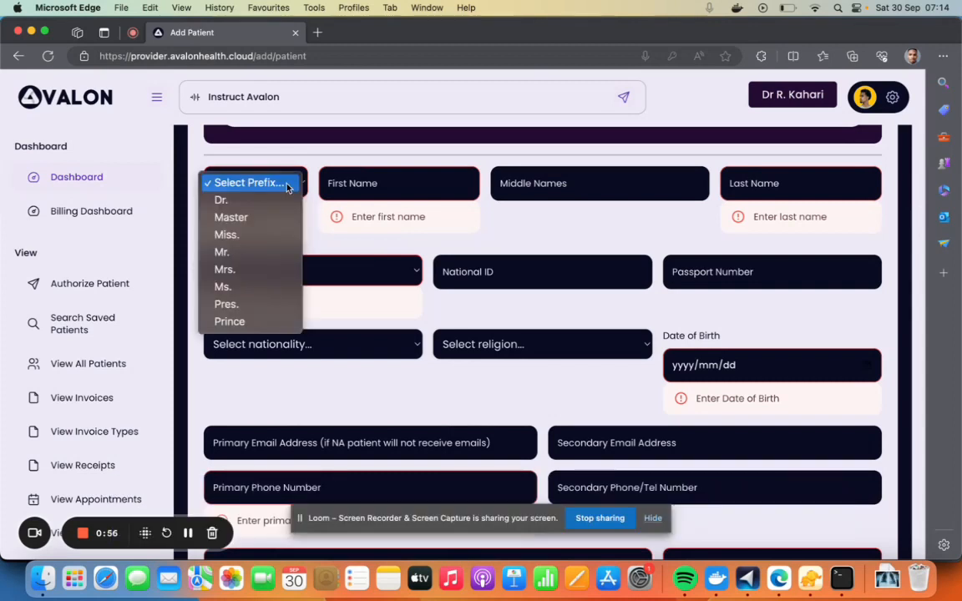
pyautogui.click(244, 256)
pyautogui.click(372, 185)
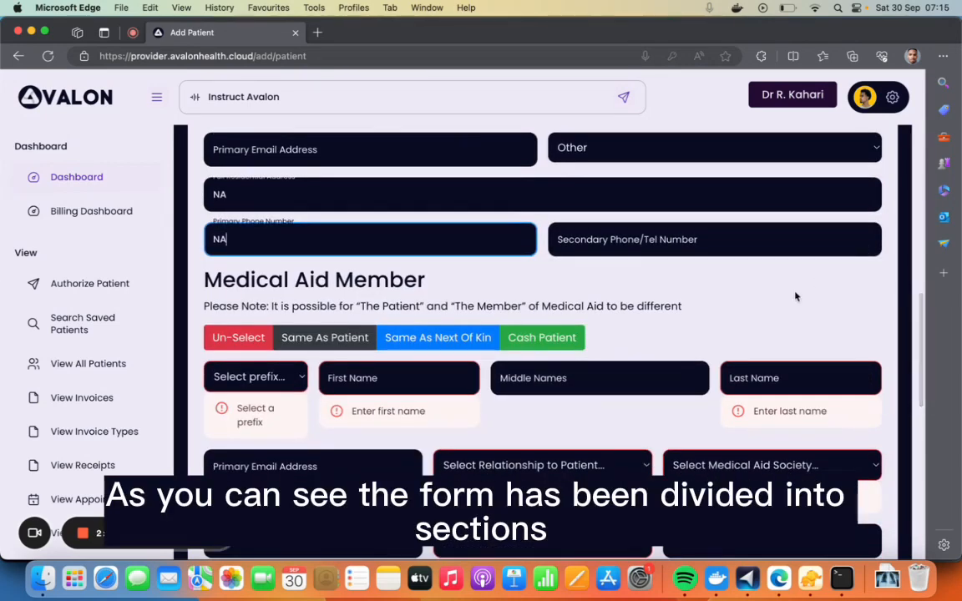
# Mark the Medical Aid Member section as Cash Patient and make the person responsible for fees the same as the patient
pyautogui.scroll(-2, 794, 294)
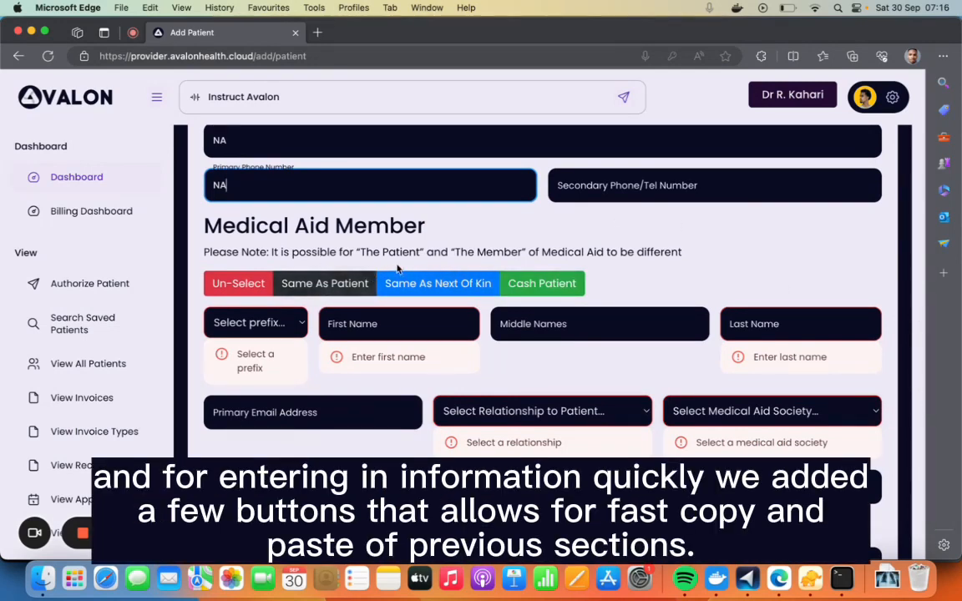
pyautogui.click(546, 283)
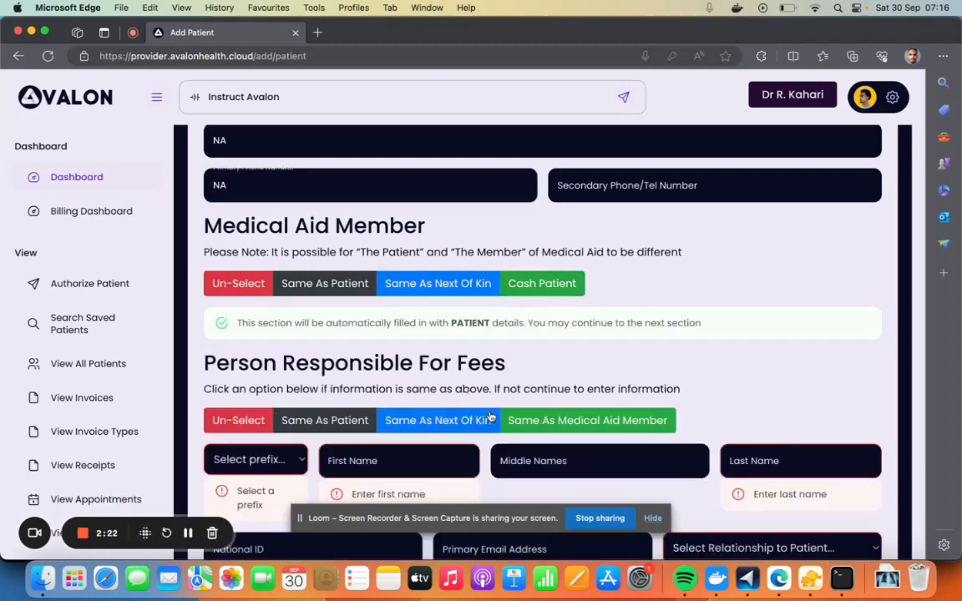
pyautogui.scroll(-4, 496, 381)
pyautogui.click(339, 266)
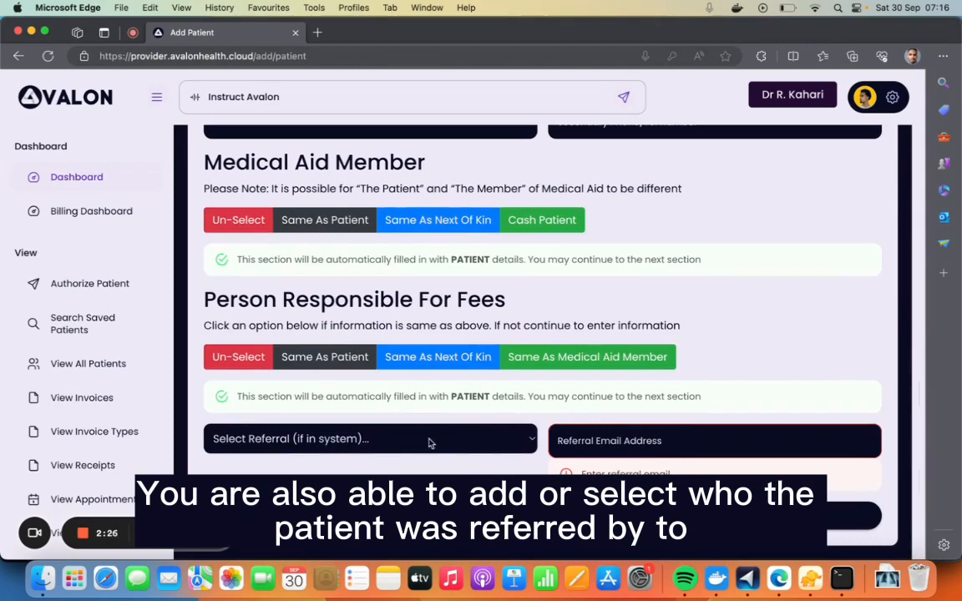
# Select the referring doctor available in the system and submit the new patient form
pyautogui.click(504, 444)
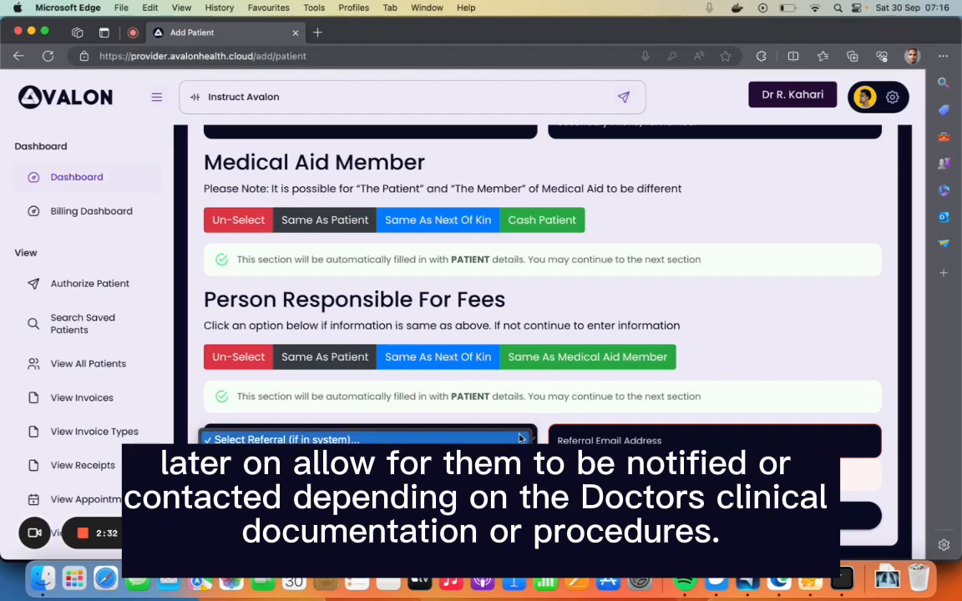
pyautogui.click(511, 456)
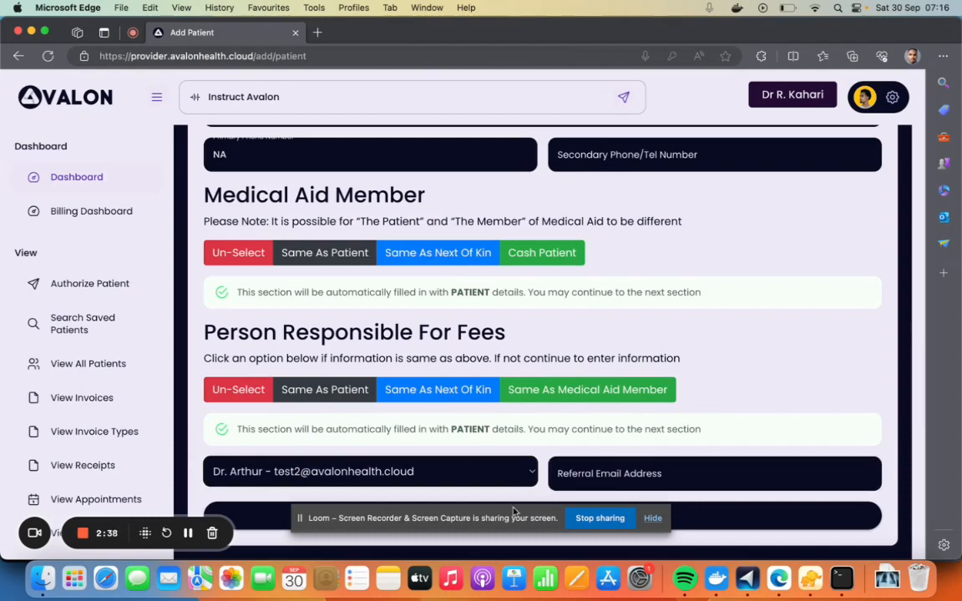
pyautogui.moveTo(504, 517); pyautogui.dragTo(778, 398)
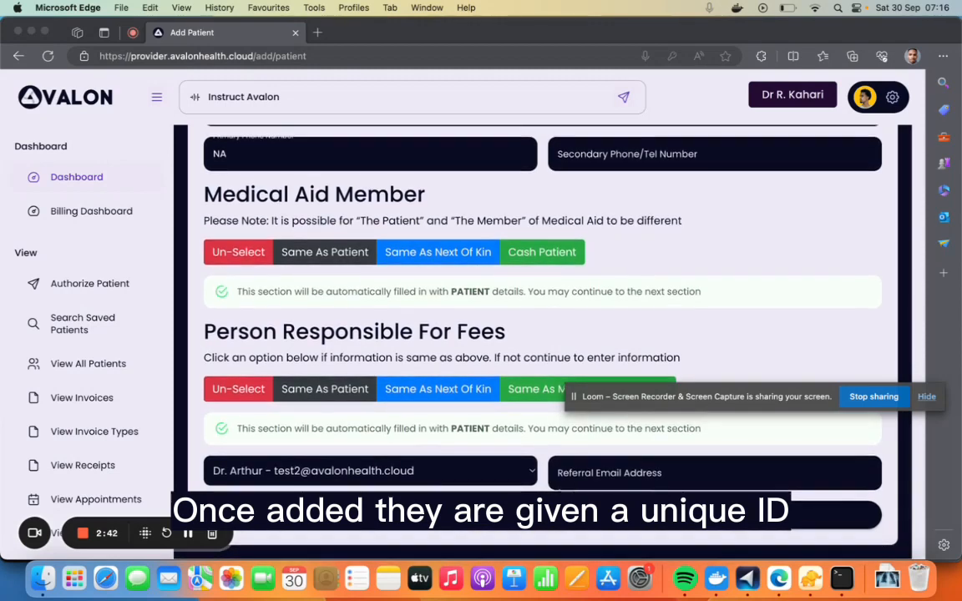
pyautogui.click(512, 507)
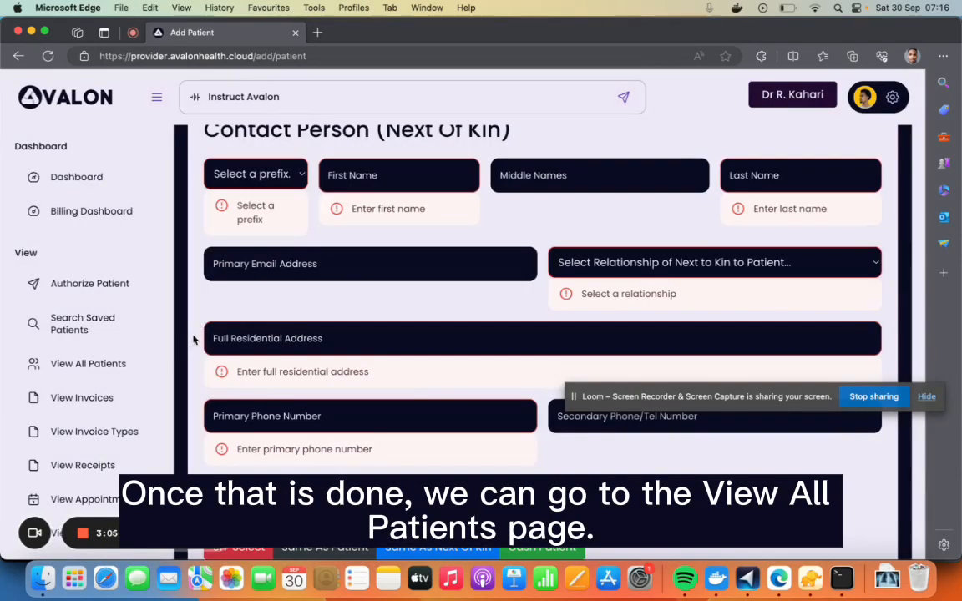
# Open the list of all patients, look over its columns, and view the first patient's update form without changing it
pyautogui.click(121, 366)
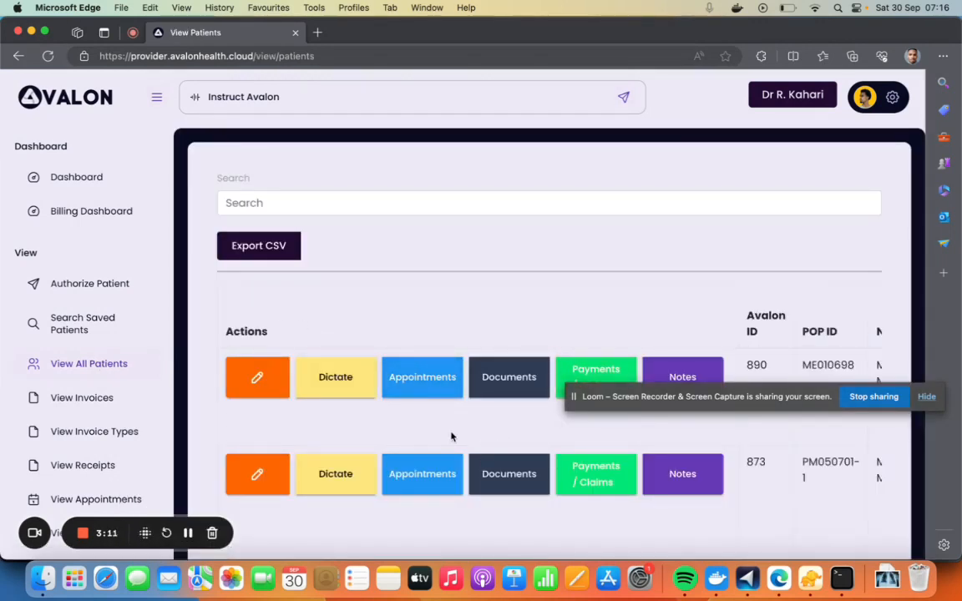
pyautogui.hscroll(10, 451, 436)
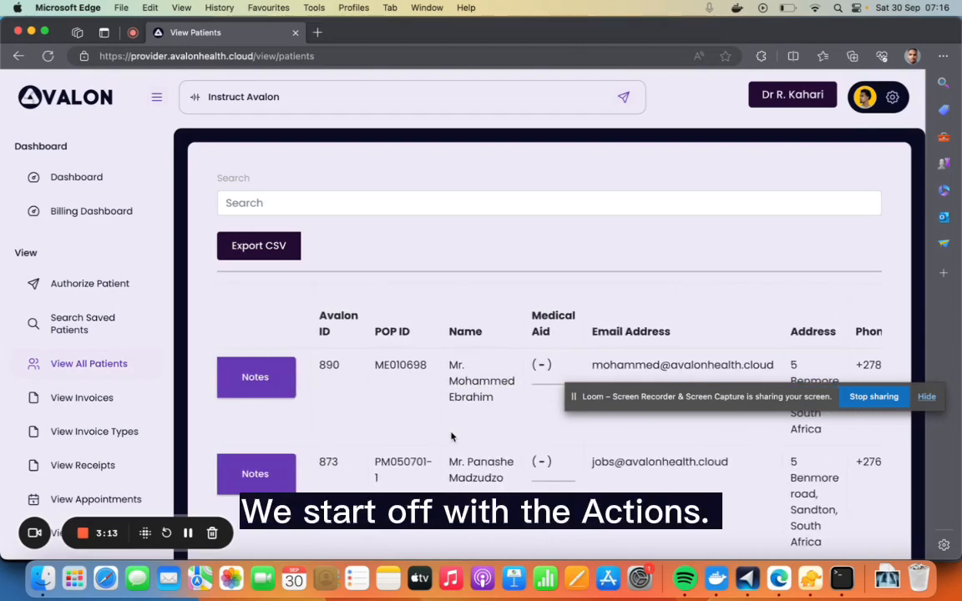
pyautogui.hscroll(-10, 451, 436)
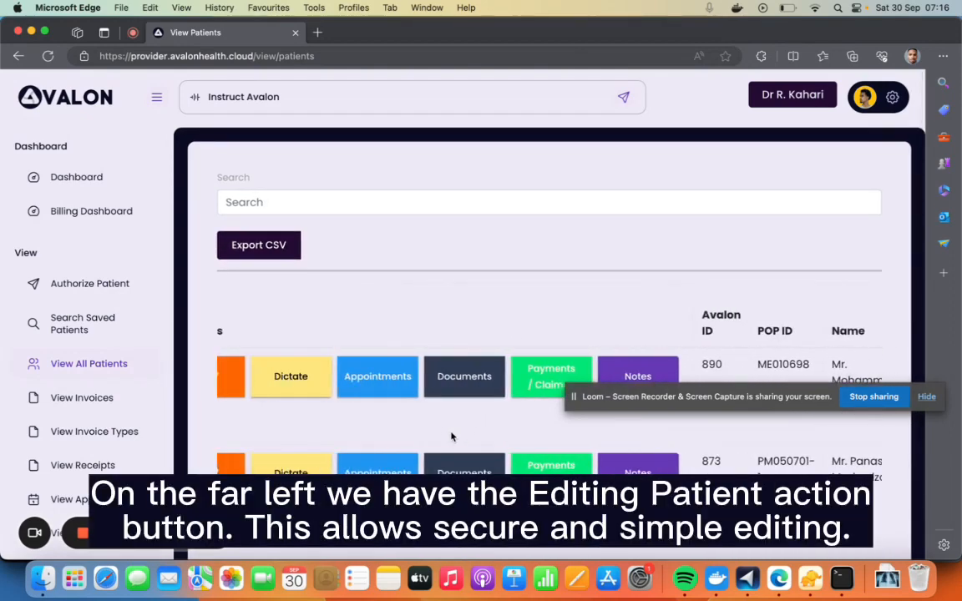
pyautogui.hscroll(-2, 451, 436)
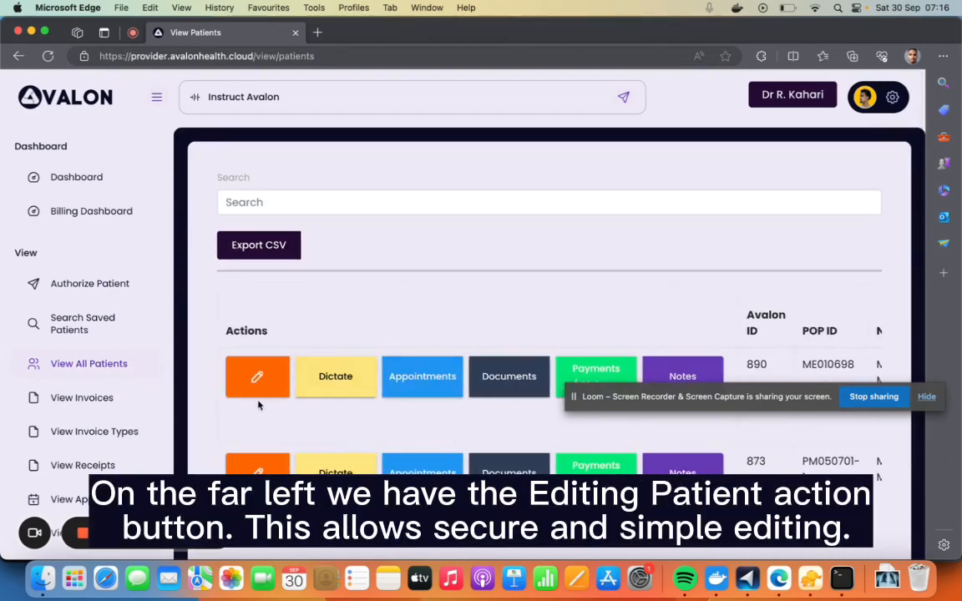
pyautogui.click(257, 377)
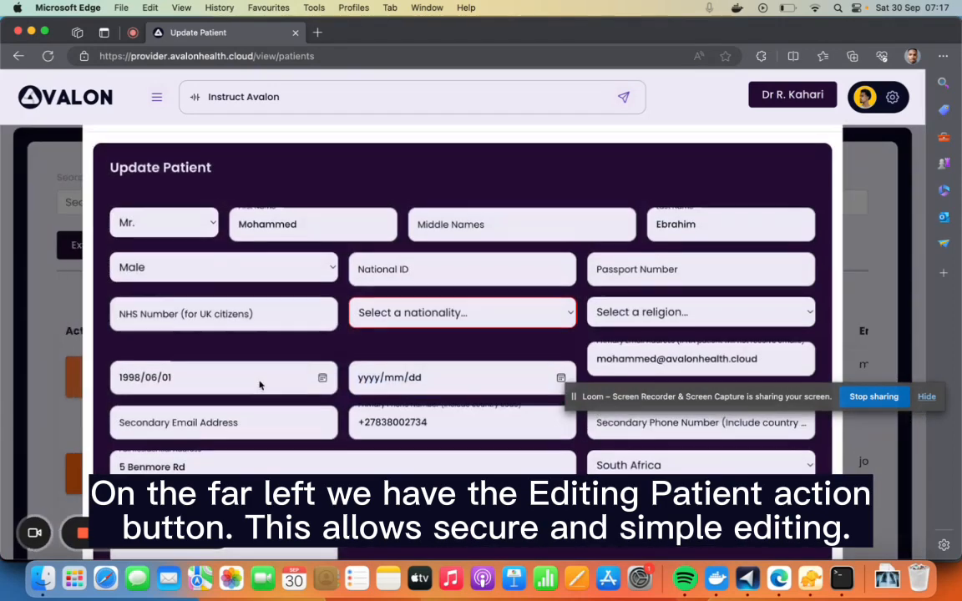
pyautogui.click(882, 284)
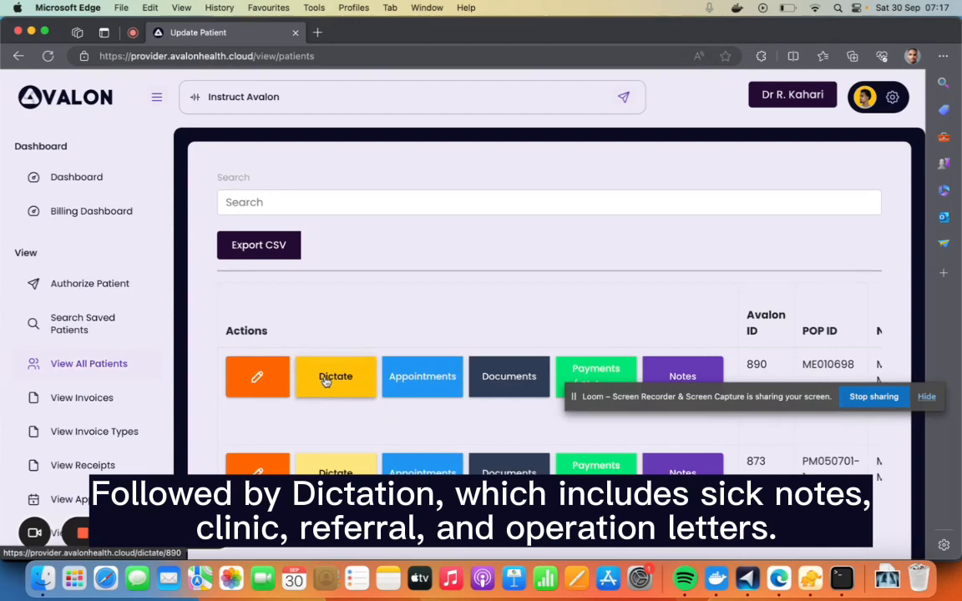
# Open a clinic letter dictation for the first patient and examine its voice model, recording, diagnosis, recommendation and email fields
pyautogui.click(326, 380)
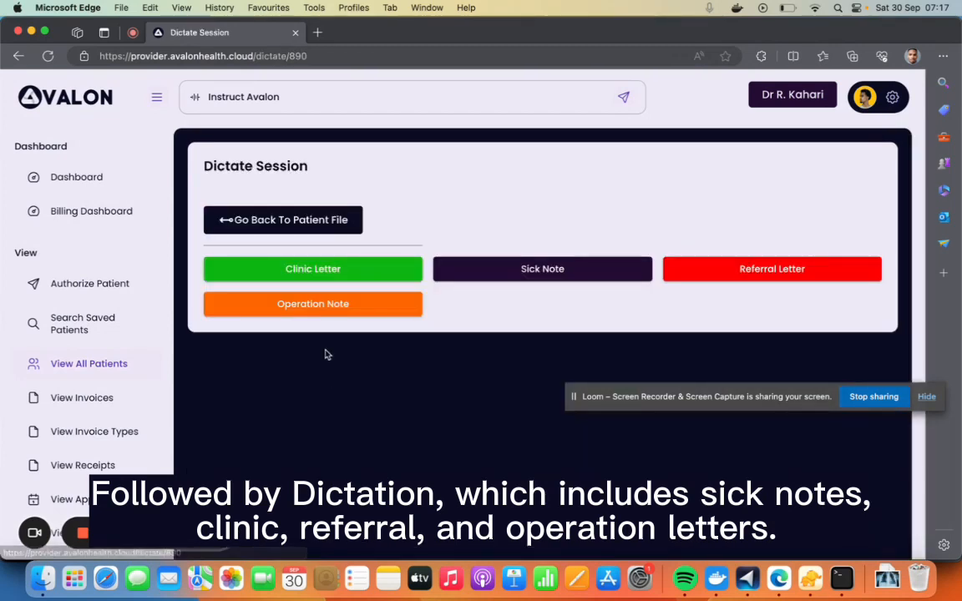
pyautogui.click(343, 277)
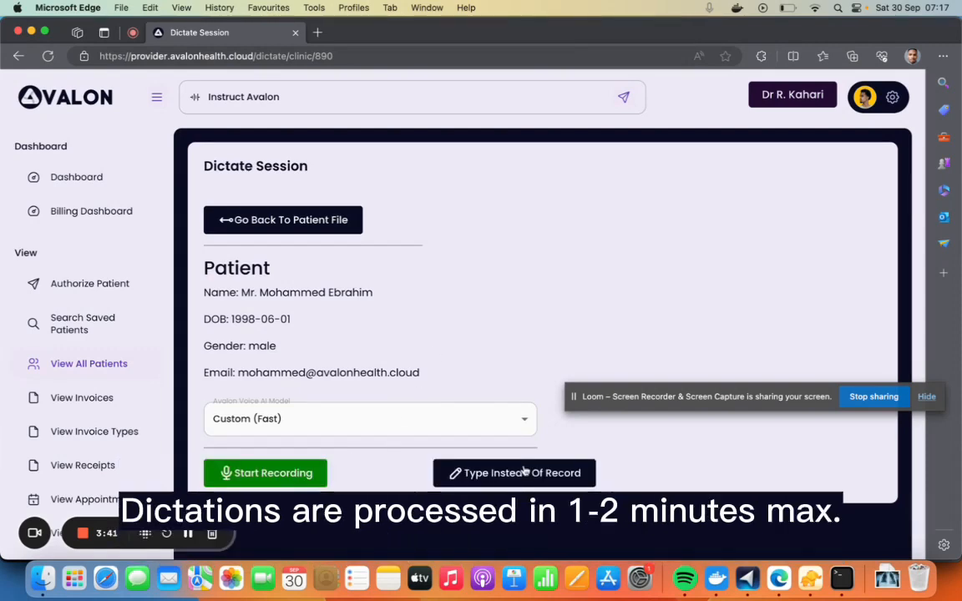
pyautogui.scroll(-4, 523, 468)
pyautogui.scroll(-3, 523, 465)
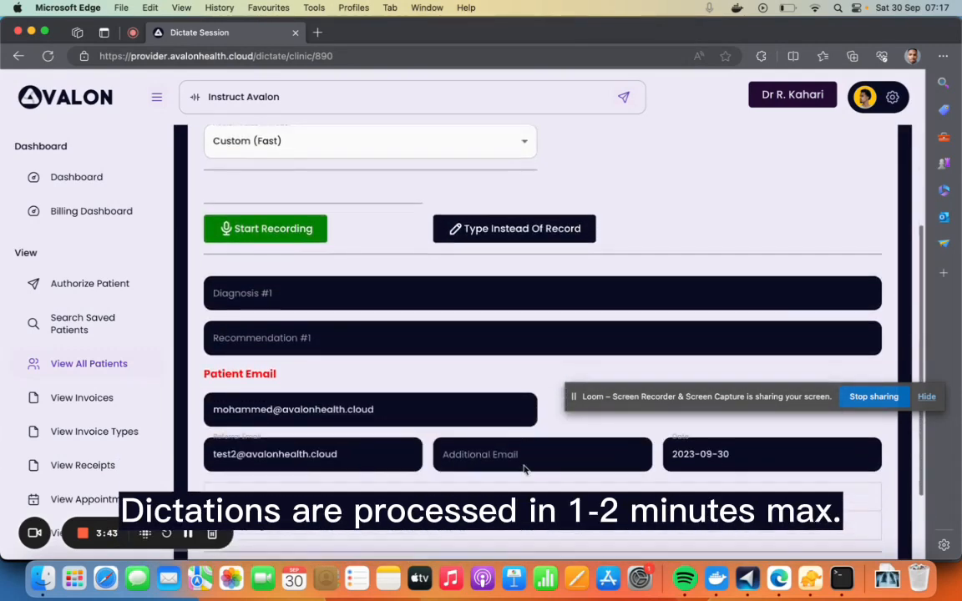
pyautogui.scroll(-3, 419, 293)
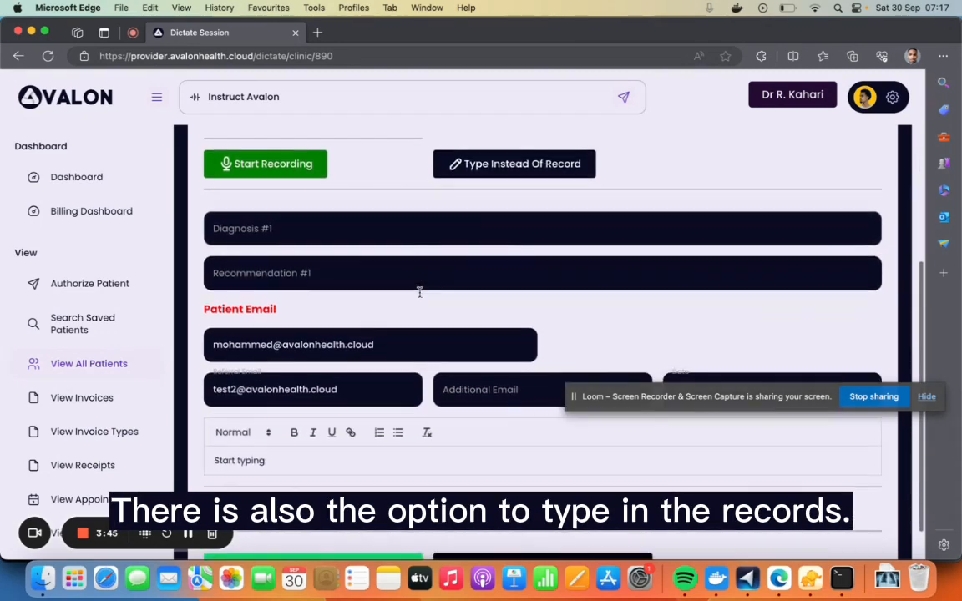
pyautogui.scroll(2, 430, 267)
pyautogui.scroll(7, 437, 249)
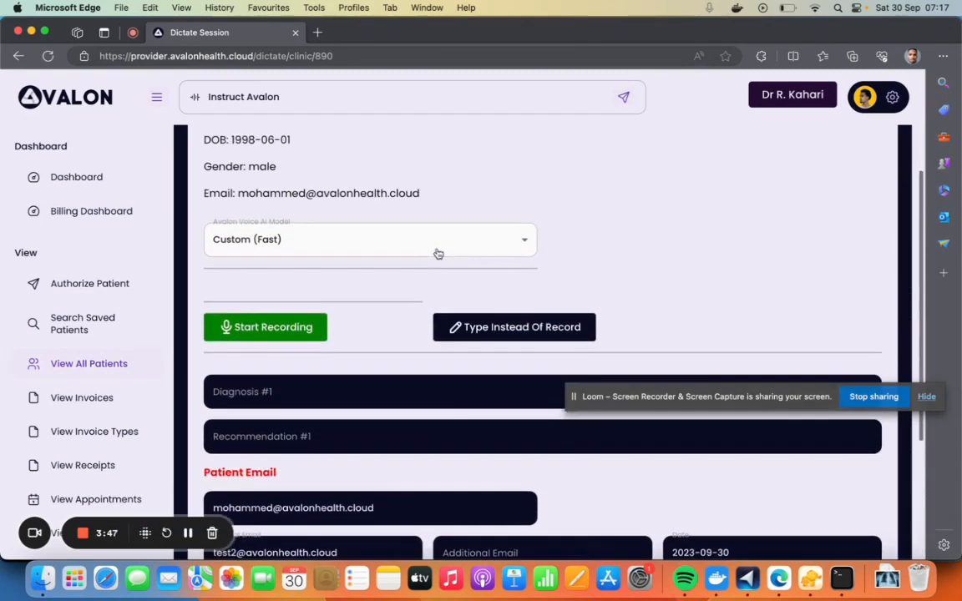
pyautogui.scroll(1, 437, 252)
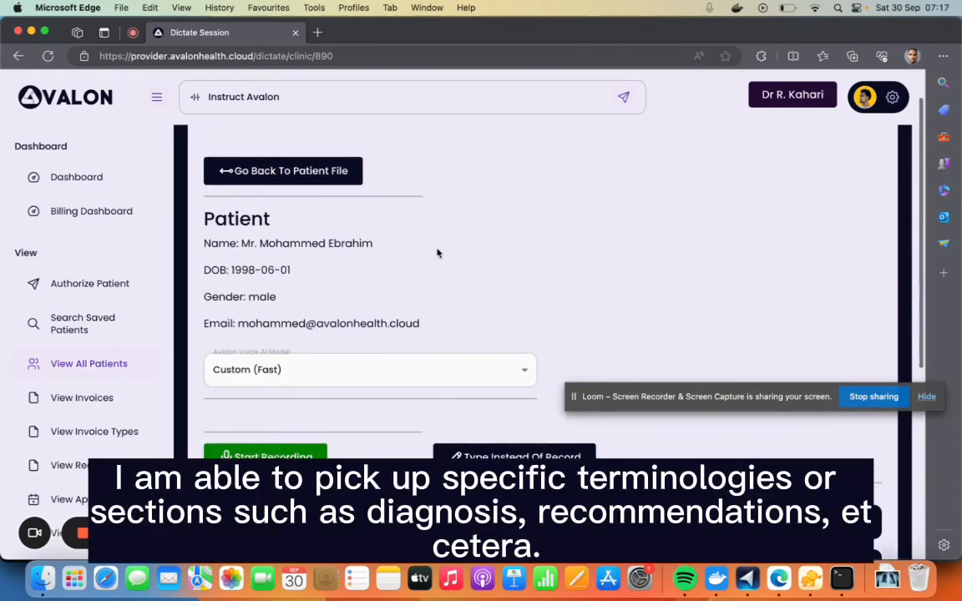
pyautogui.scroll(1, 438, 251)
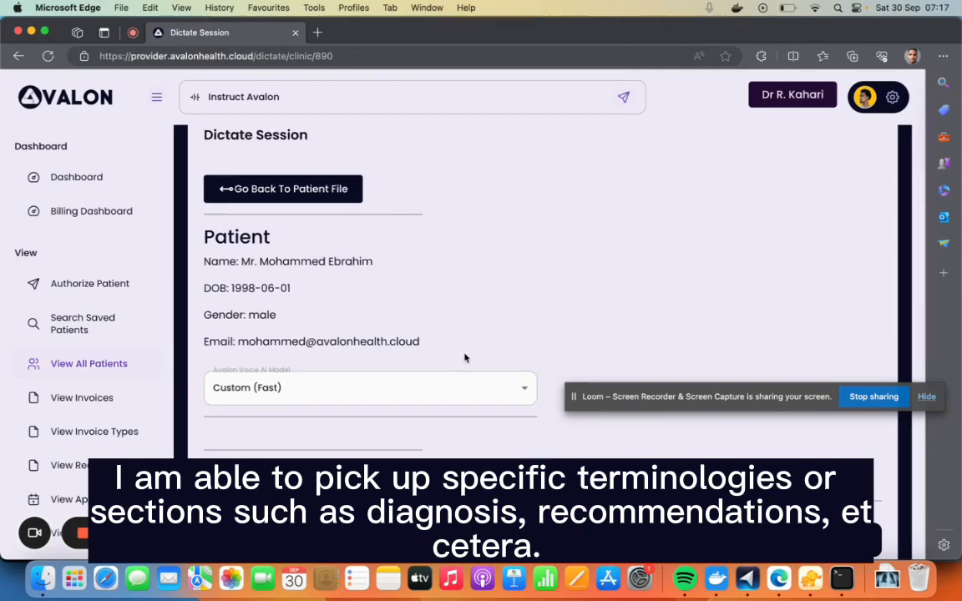
pyautogui.scroll(-10, 464, 359)
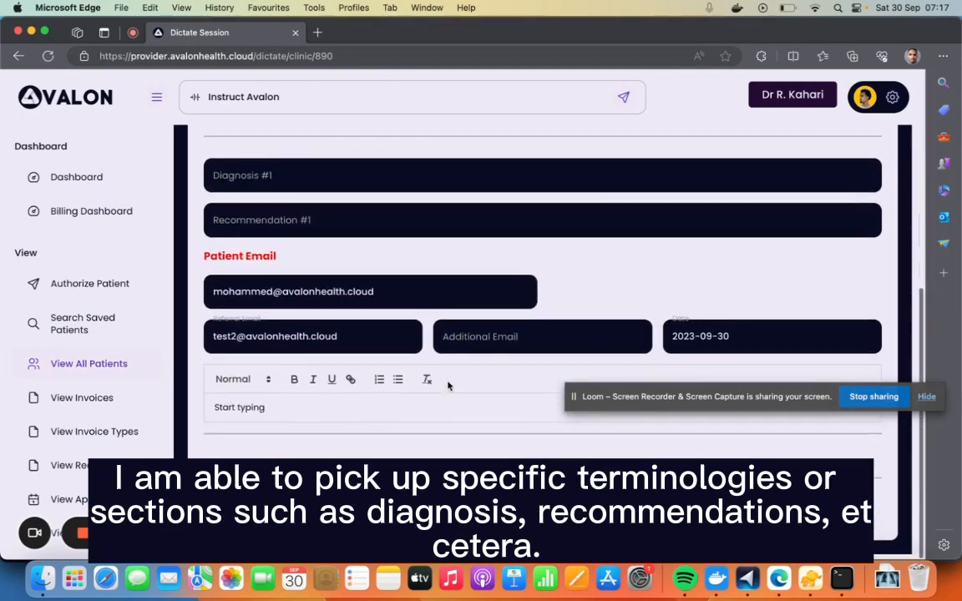
pyautogui.scroll(10, 447, 385)
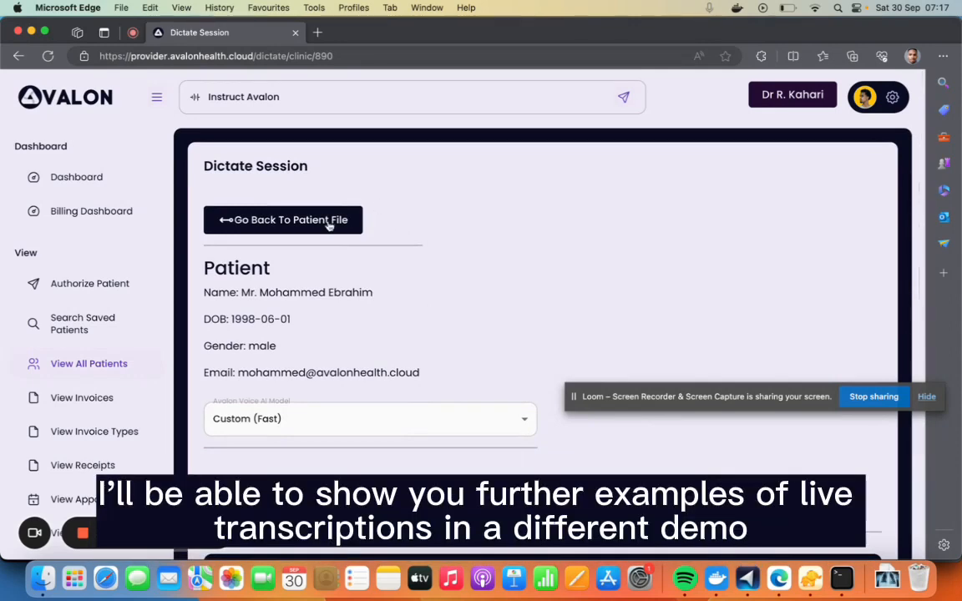
# Return to the patient file and view the patient's appointments calendar
pyautogui.click(294, 220)
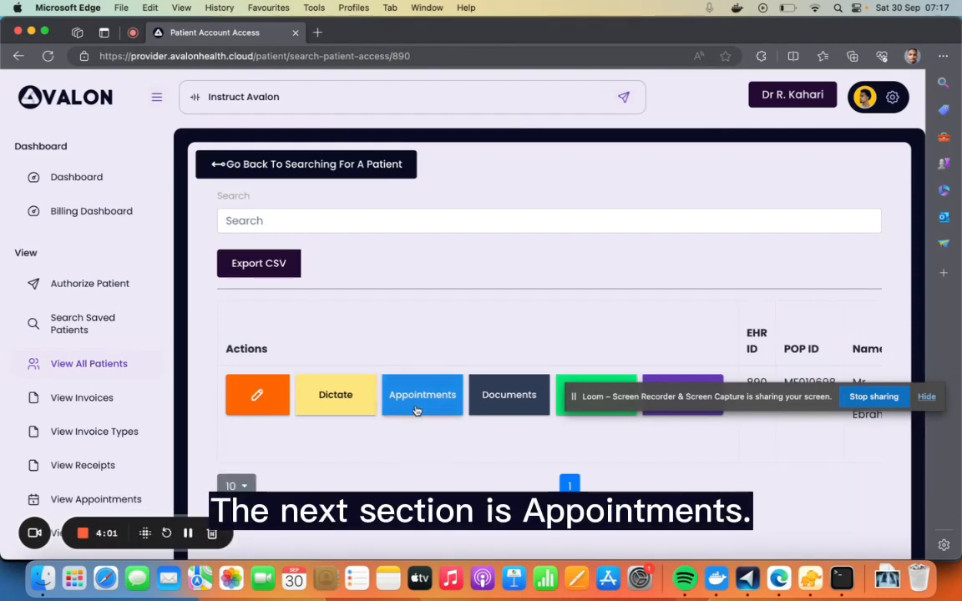
pyautogui.click(416, 410)
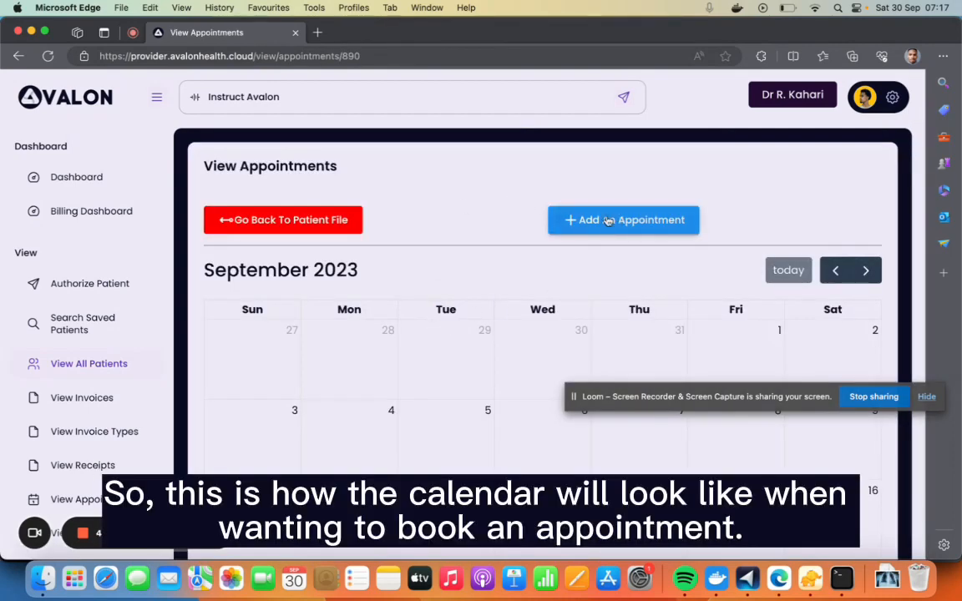
pyautogui.scroll(-5, 477, 390)
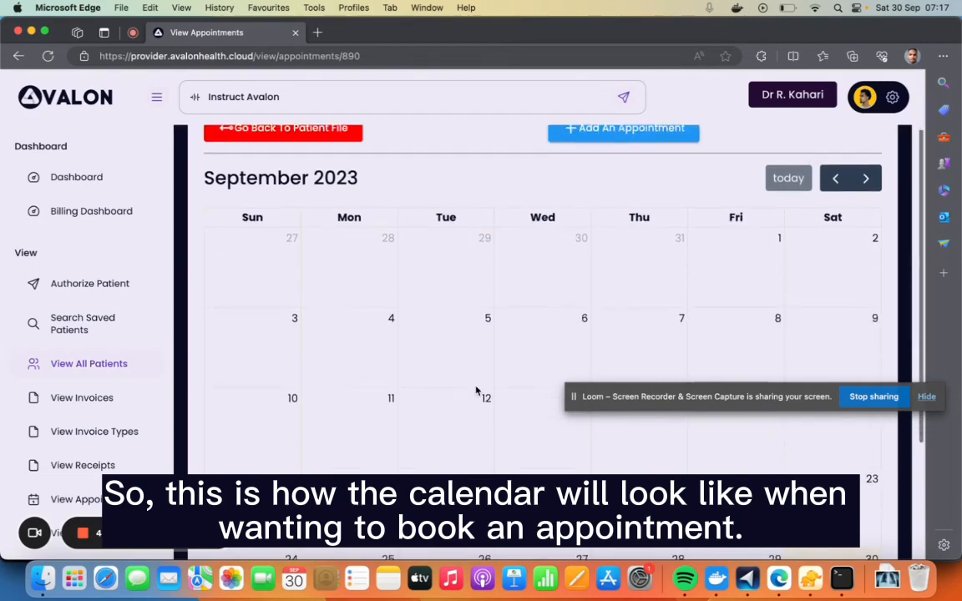
# Start a new appointment for the patient and mark it as not online/virtual
pyautogui.scroll(5, 477, 390)
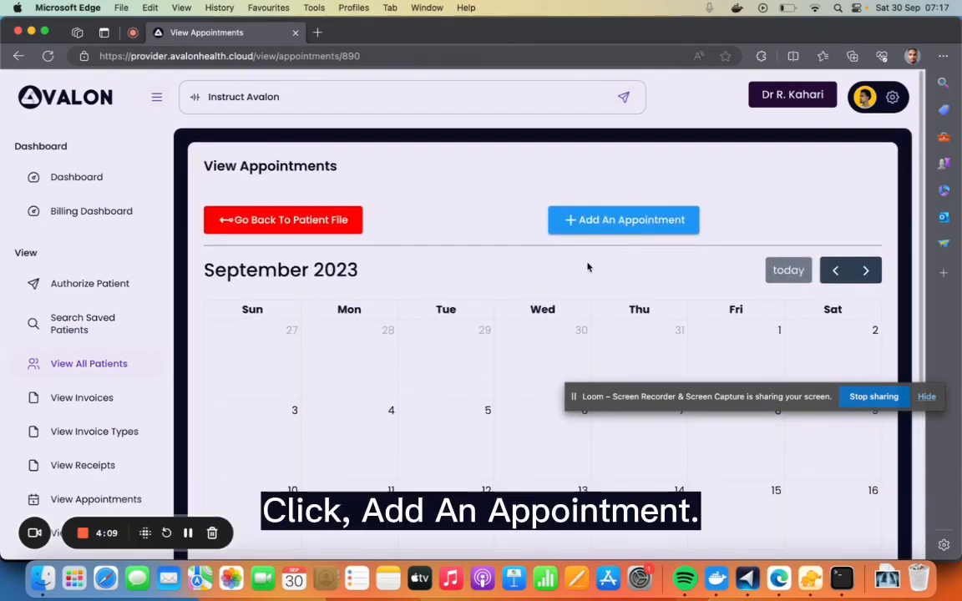
pyautogui.click(587, 223)
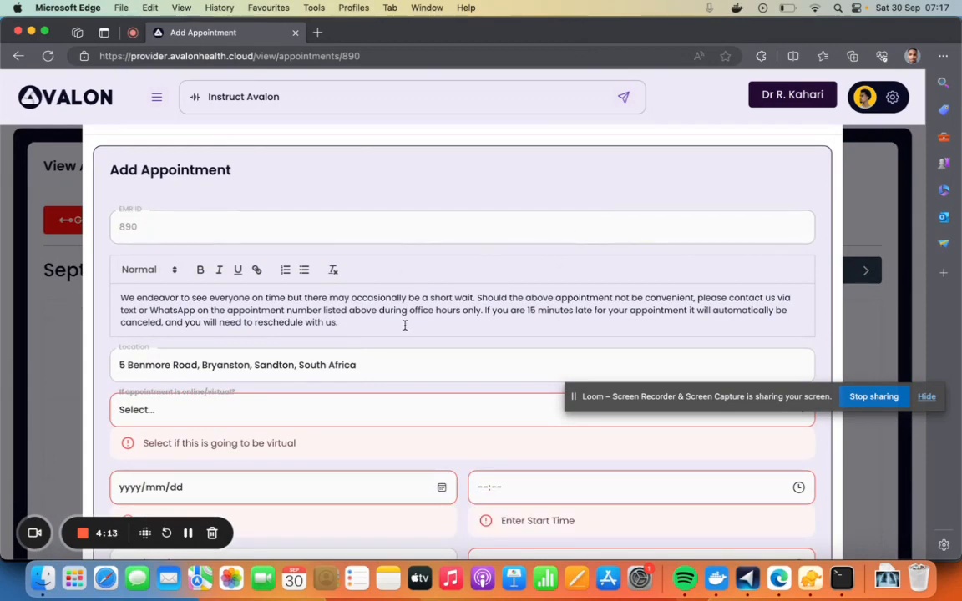
pyautogui.scroll(-3, 405, 326)
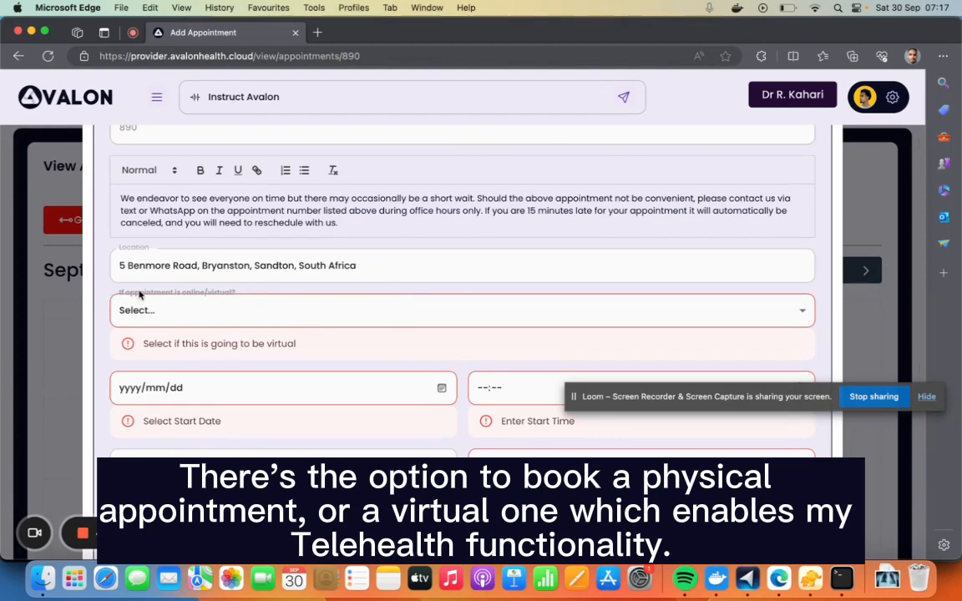
pyautogui.click(279, 318)
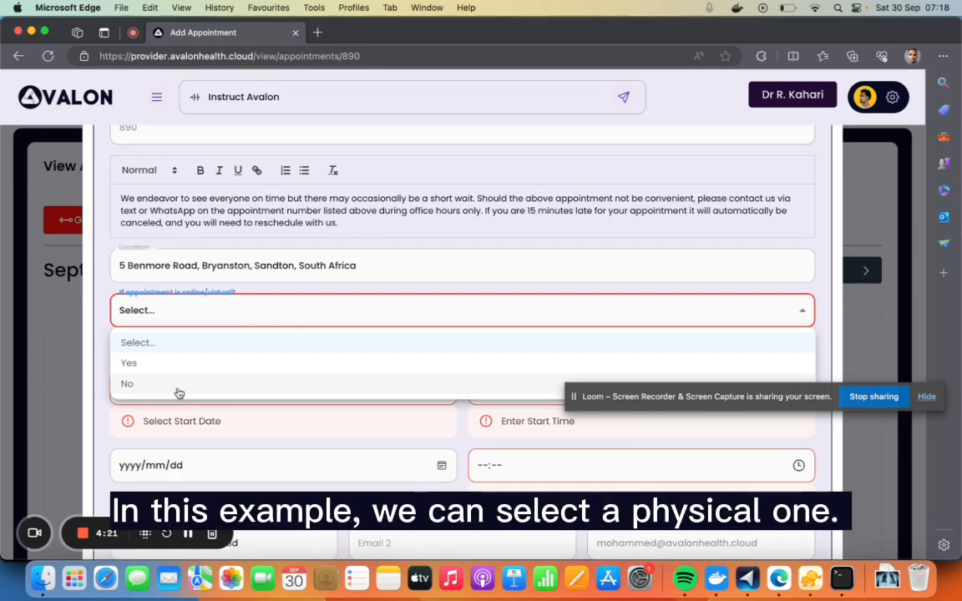
pyautogui.click(168, 381)
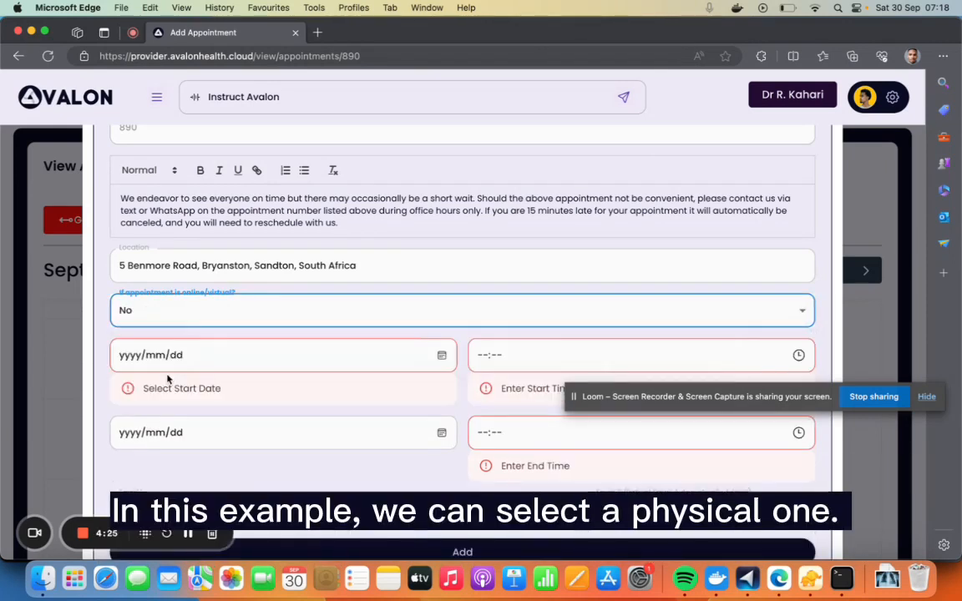
# Set the appointment's start date to today, 2023/09/30
pyautogui.scroll(-1, 417, 326)
pyautogui.click(442, 328)
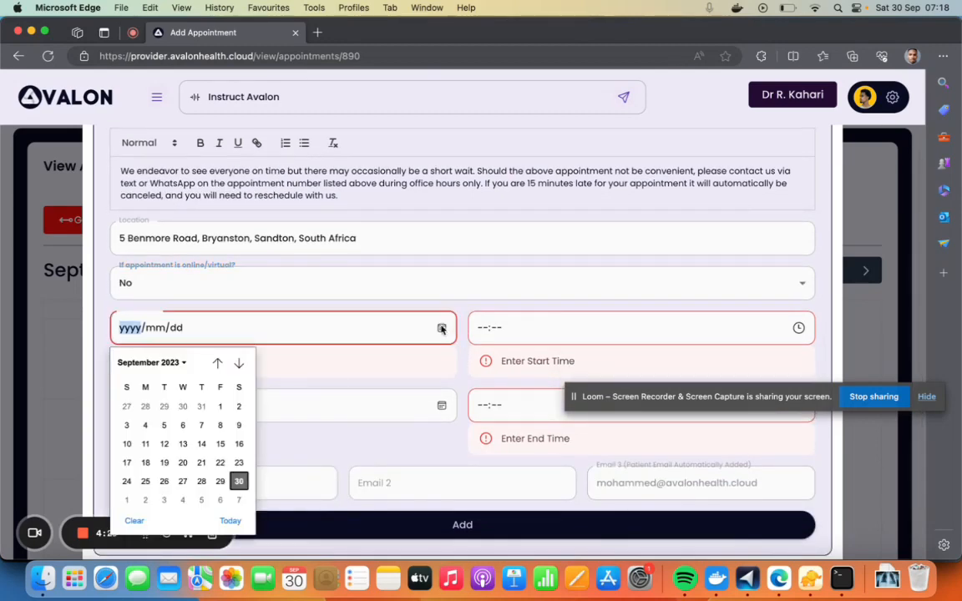
pyautogui.click(228, 519)
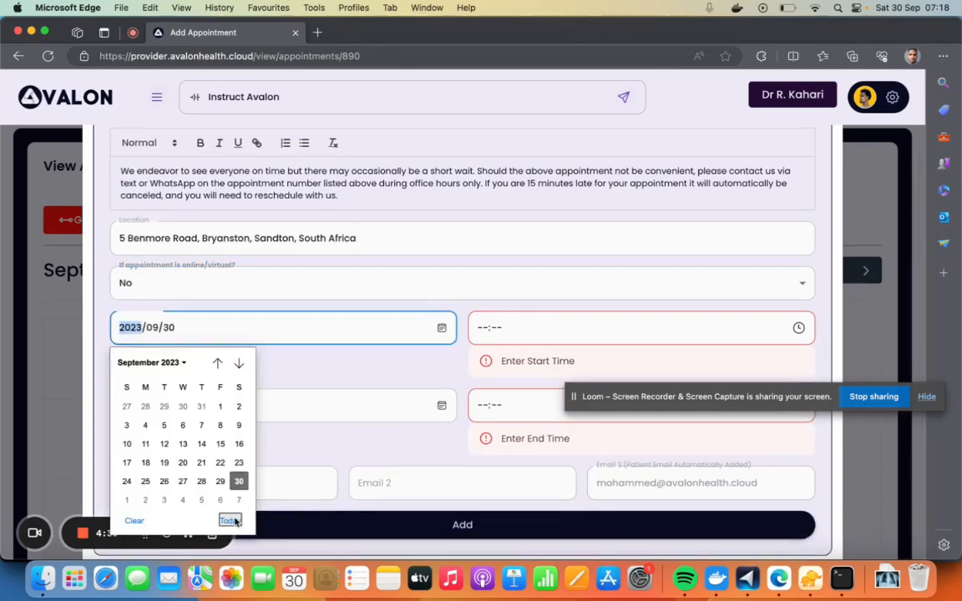
# Set the appointment's start time to 08:40
pyautogui.click(798, 328)
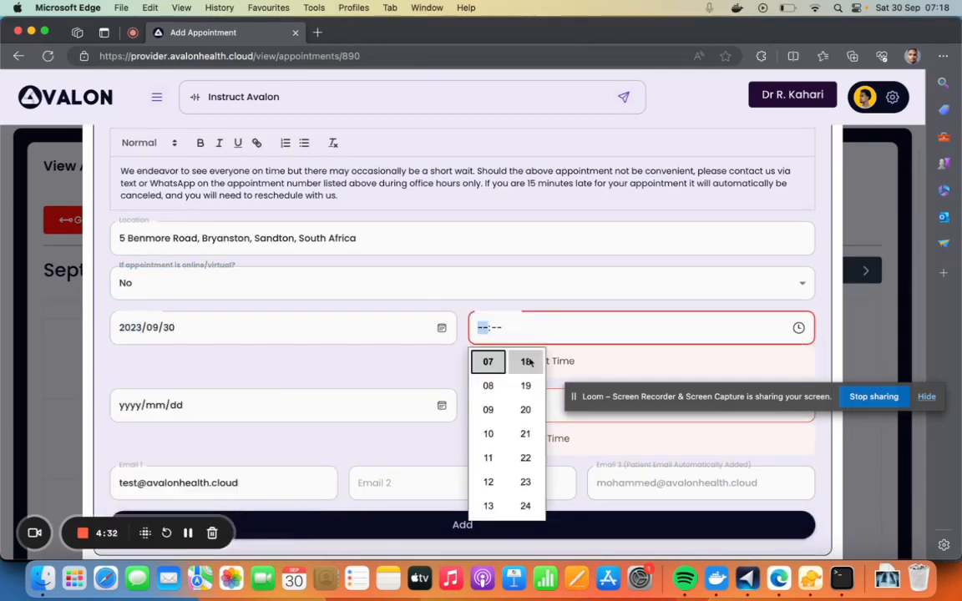
pyautogui.click(488, 386)
pyautogui.scroll(-4, 526, 438)
pyautogui.scroll(-2, 525, 443)
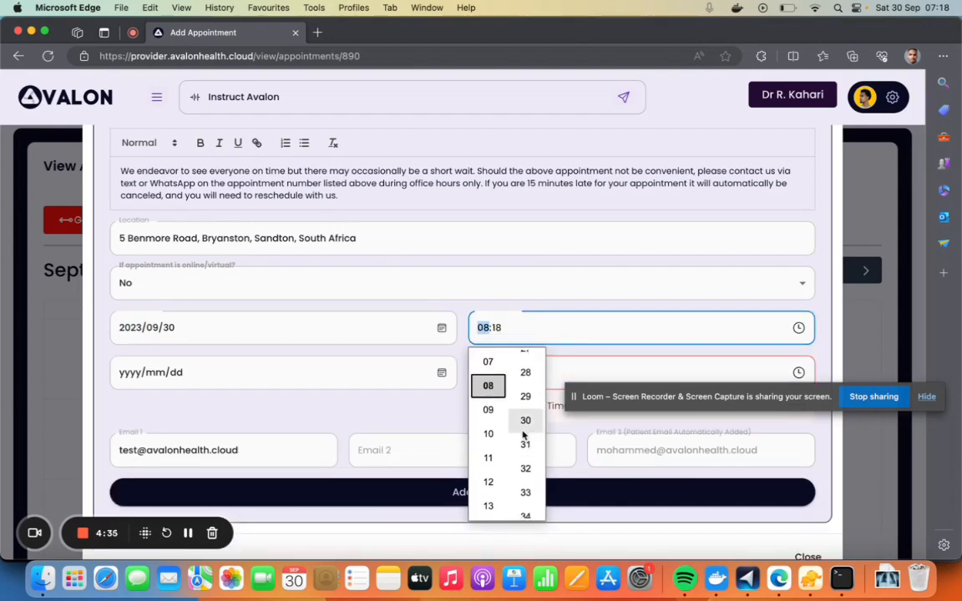
pyautogui.click(523, 421)
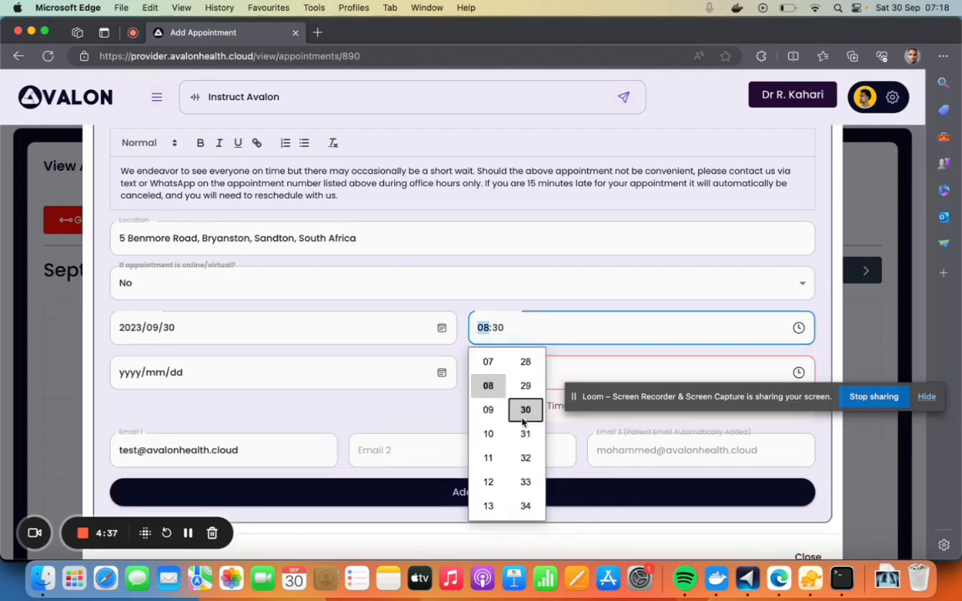
pyautogui.scroll(-4, 525, 434)
pyautogui.click(526, 491)
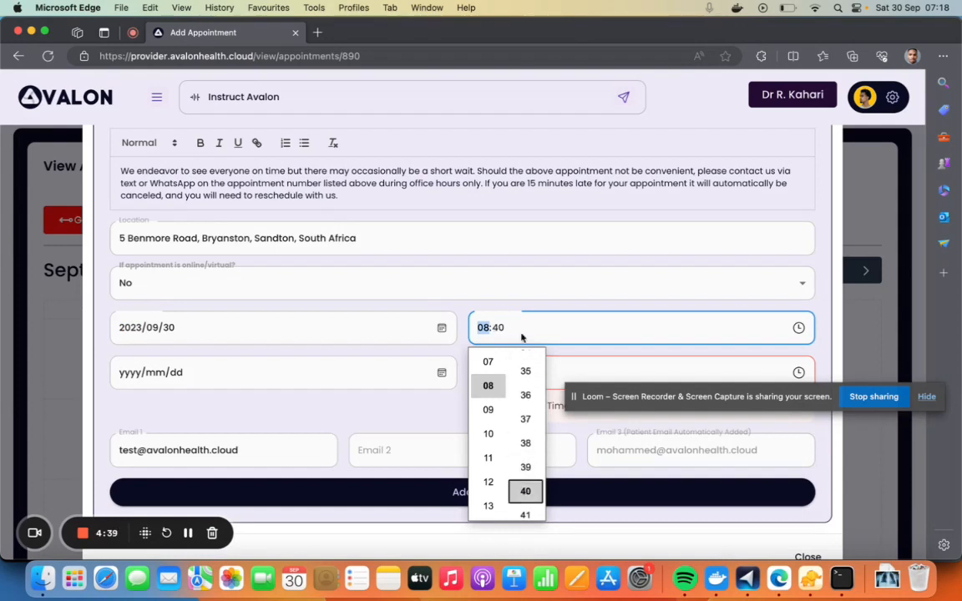
pyautogui.click(642, 341)
# Set the appointment's end time to 09:40 and add the appointment
pyautogui.click(798, 373)
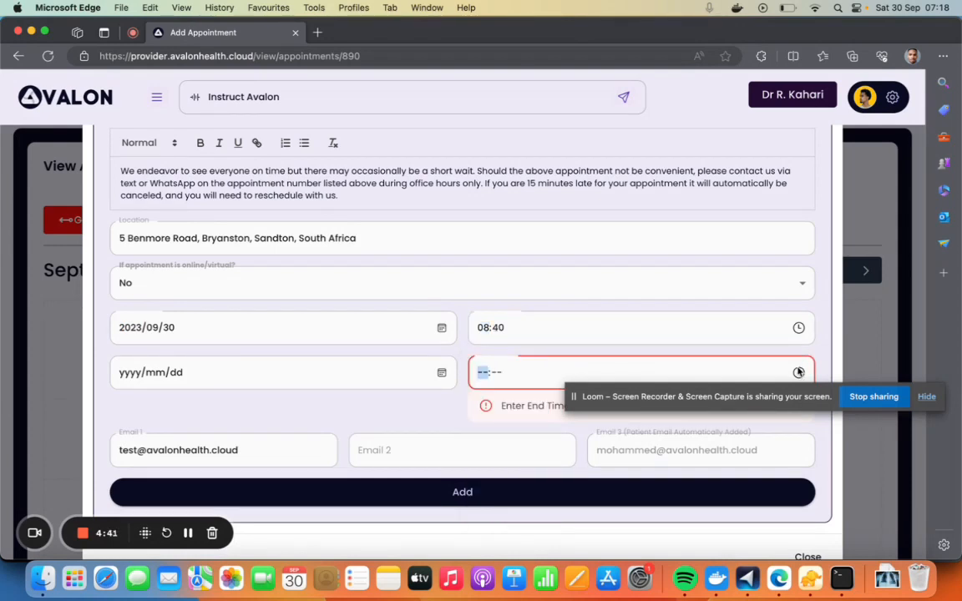
pyautogui.click(489, 242)
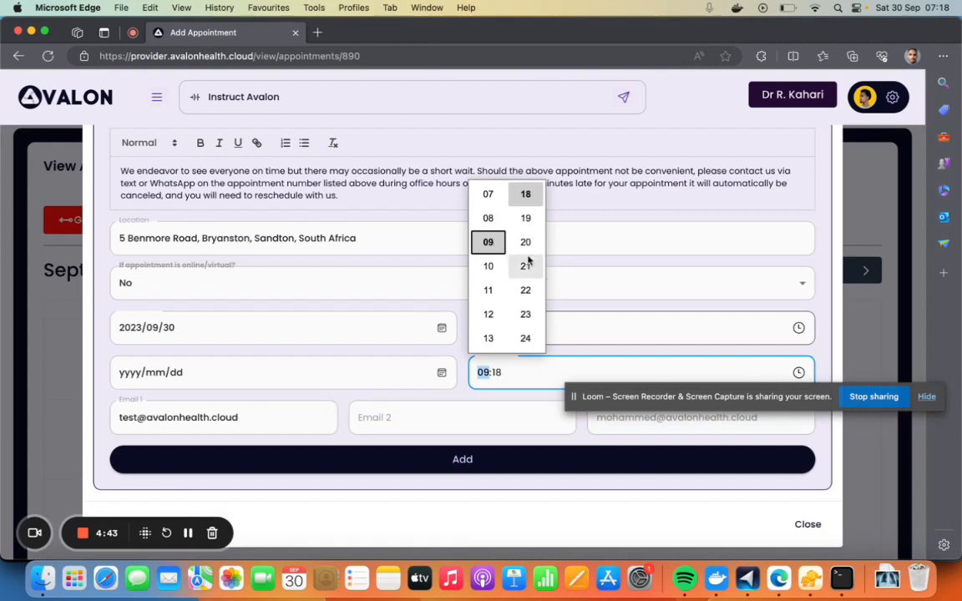
pyautogui.scroll(-7, 528, 260)
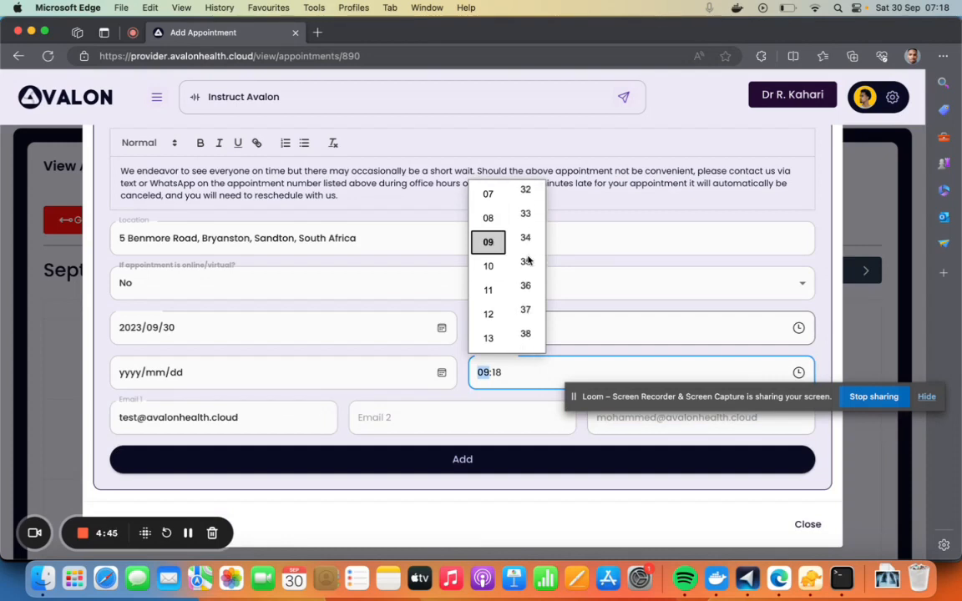
pyautogui.scroll(-2, 528, 261)
pyautogui.click(526, 293)
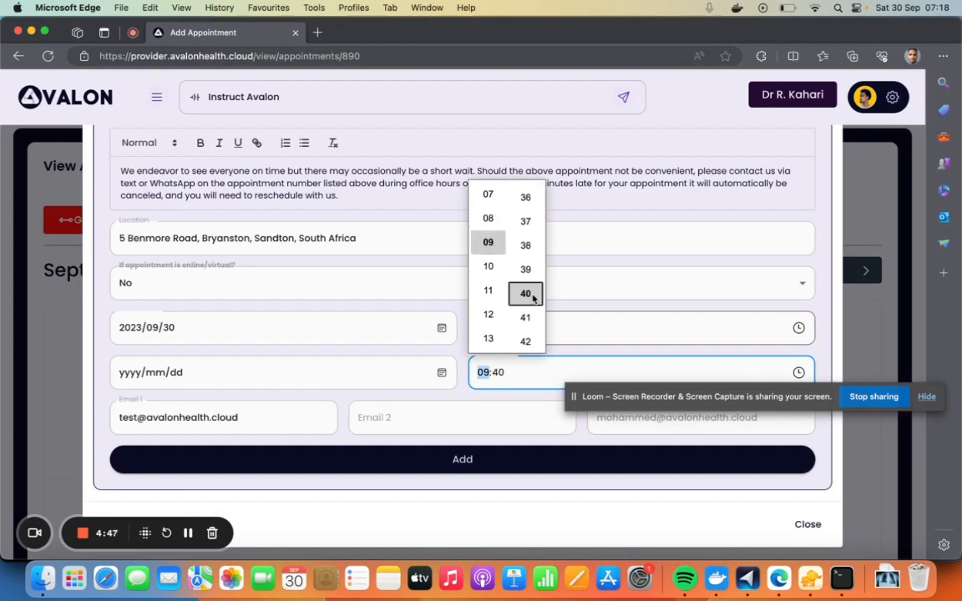
pyautogui.click(427, 400)
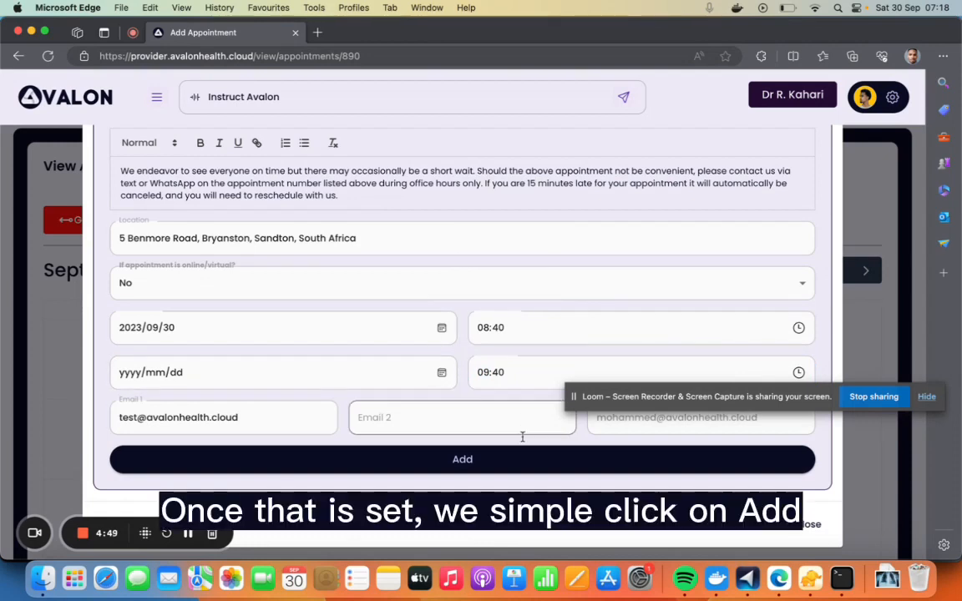
pyautogui.click(435, 462)
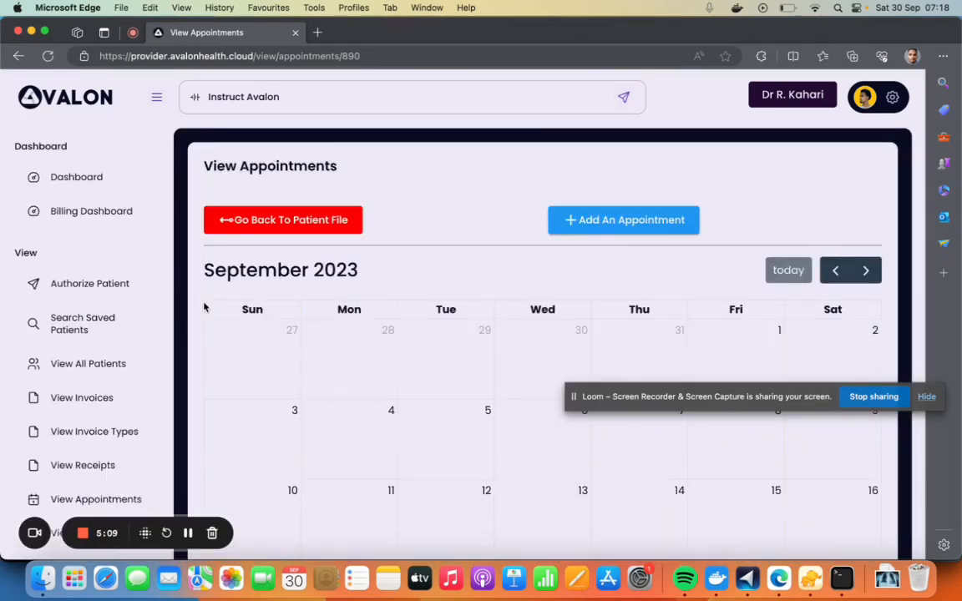
# Open the 30 September appointment from the calendar, review its update form down to the attendee emails, and close it without changes
pyautogui.scroll(-5, 204, 309)
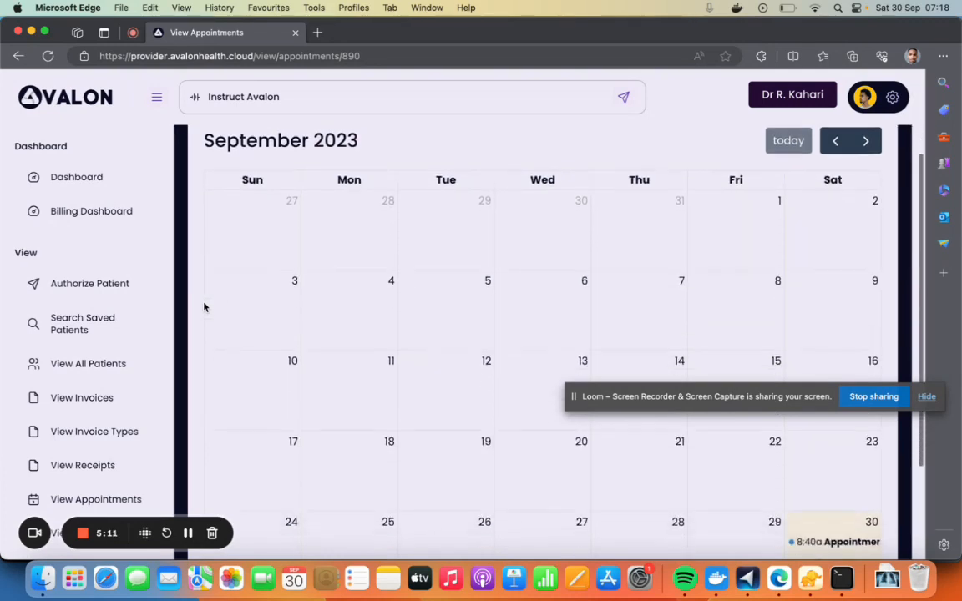
pyautogui.scroll(2, 768, 455)
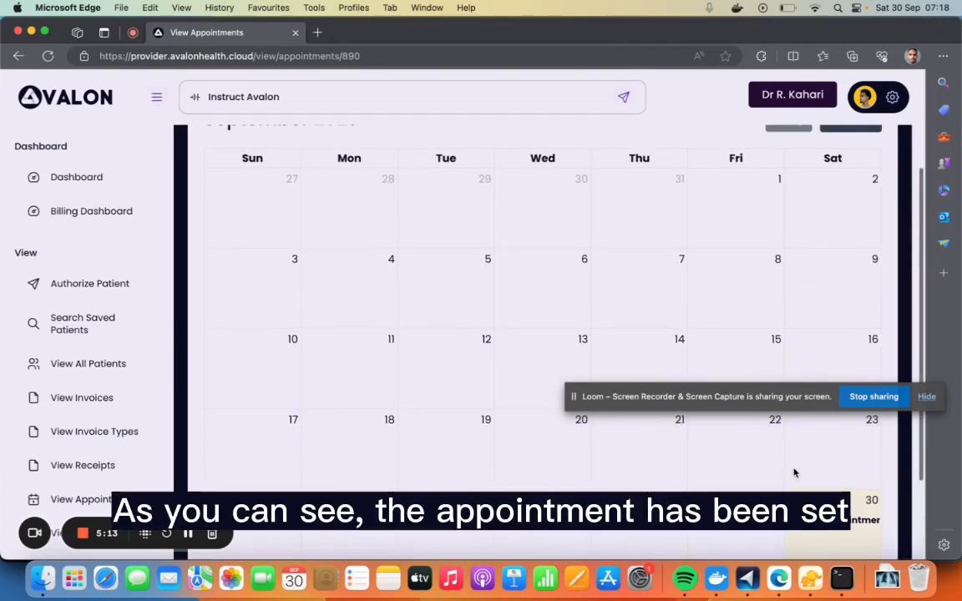
pyautogui.click(927, 397)
pyautogui.scroll(-3, 875, 451)
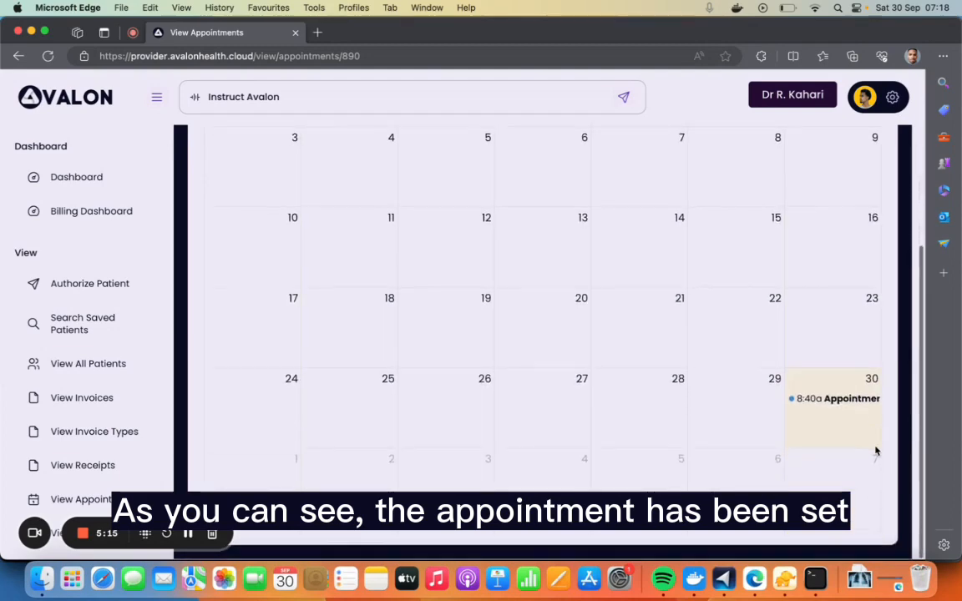
pyautogui.click(834, 399)
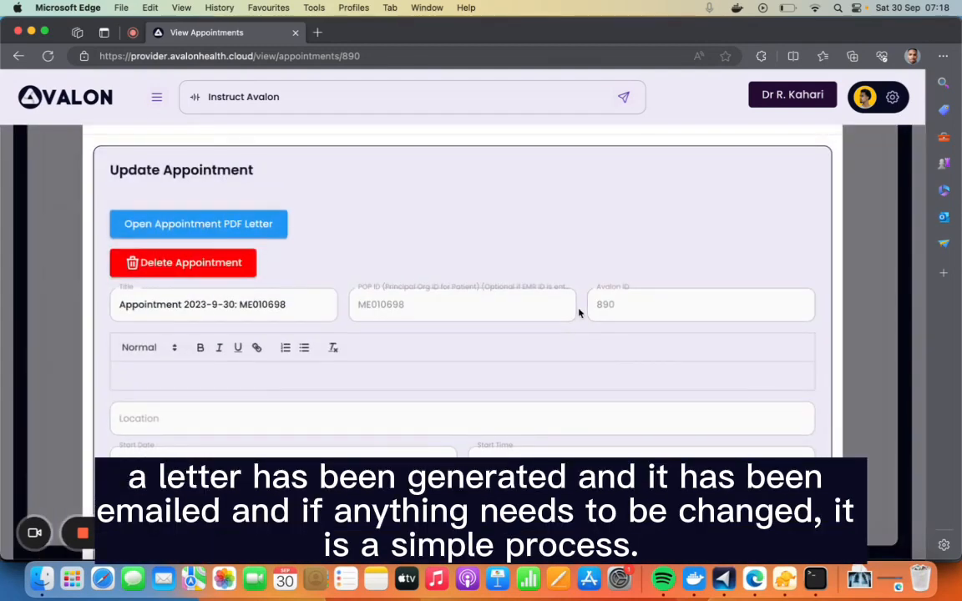
pyautogui.scroll(-1, 580, 312)
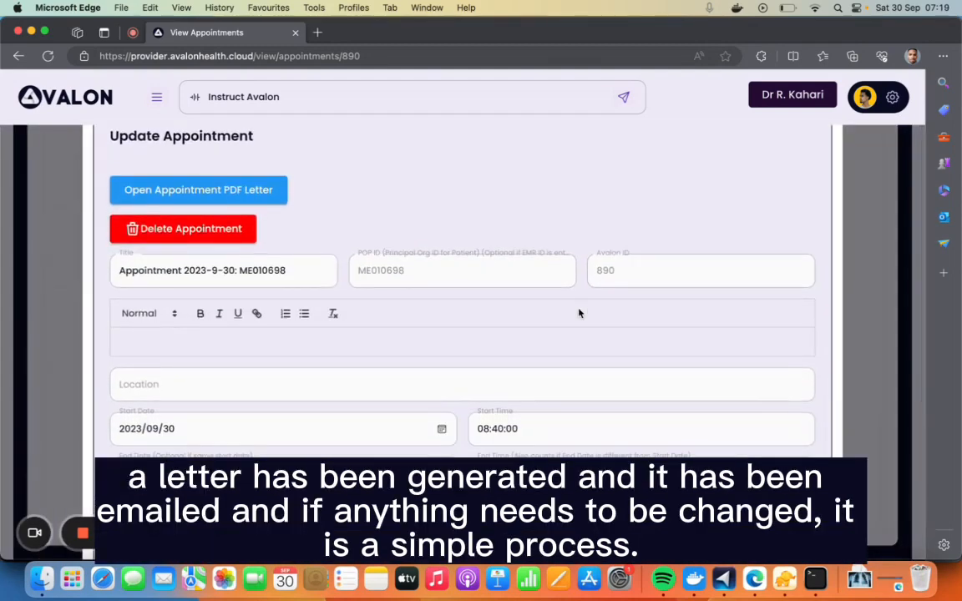
pyautogui.scroll(-3, 333, 222)
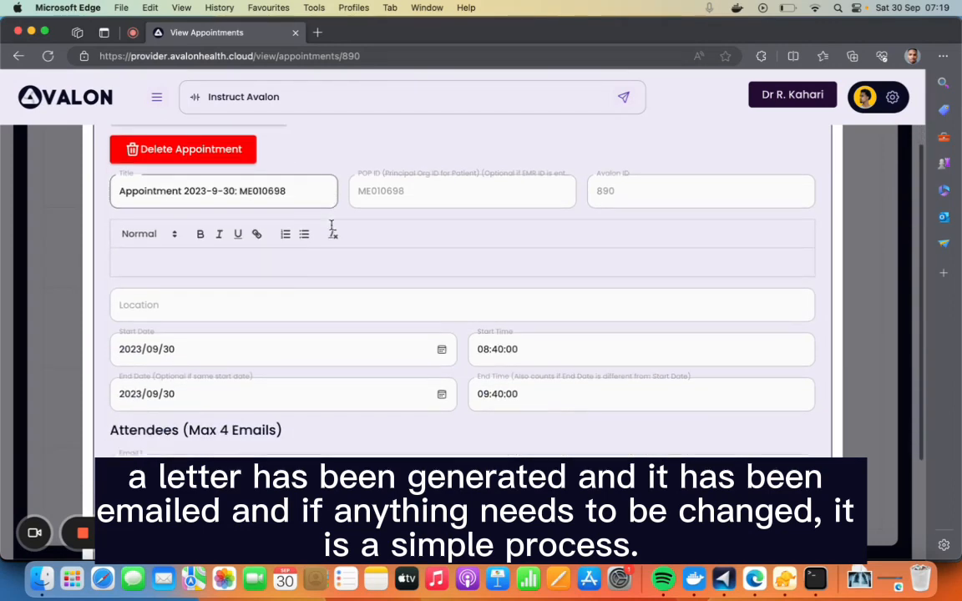
pyautogui.scroll(-3, 696, 339)
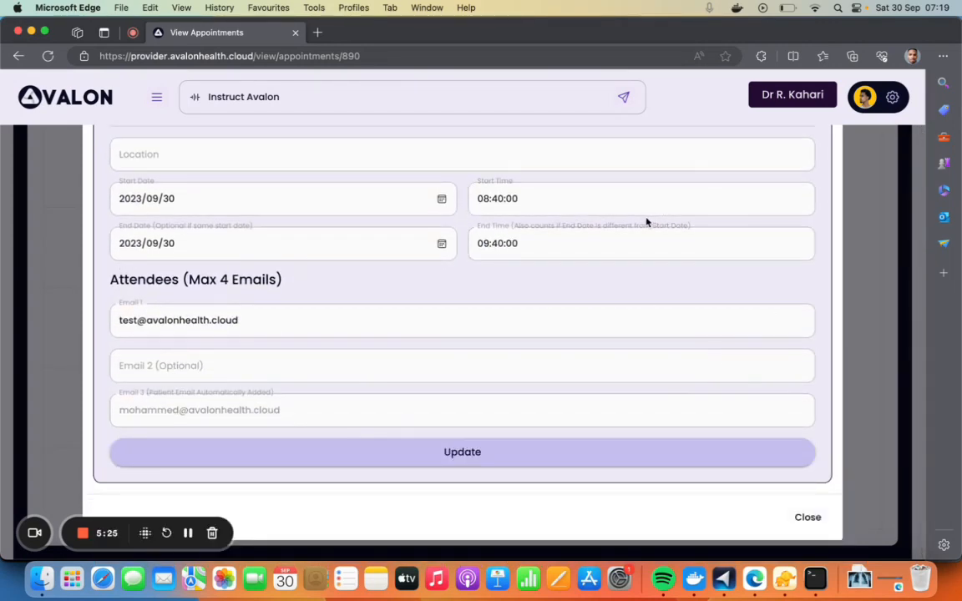
pyautogui.click(805, 518)
# Return to the patient file and view the patient's documents
pyautogui.scroll(5, 598, 438)
pyautogui.click(284, 230)
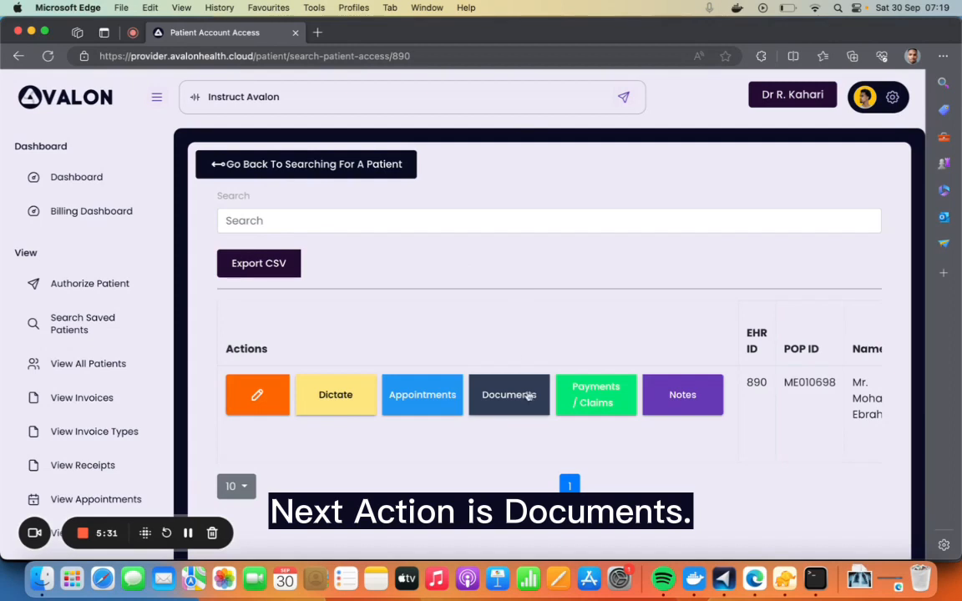
pyautogui.scroll(-2, 511, 393)
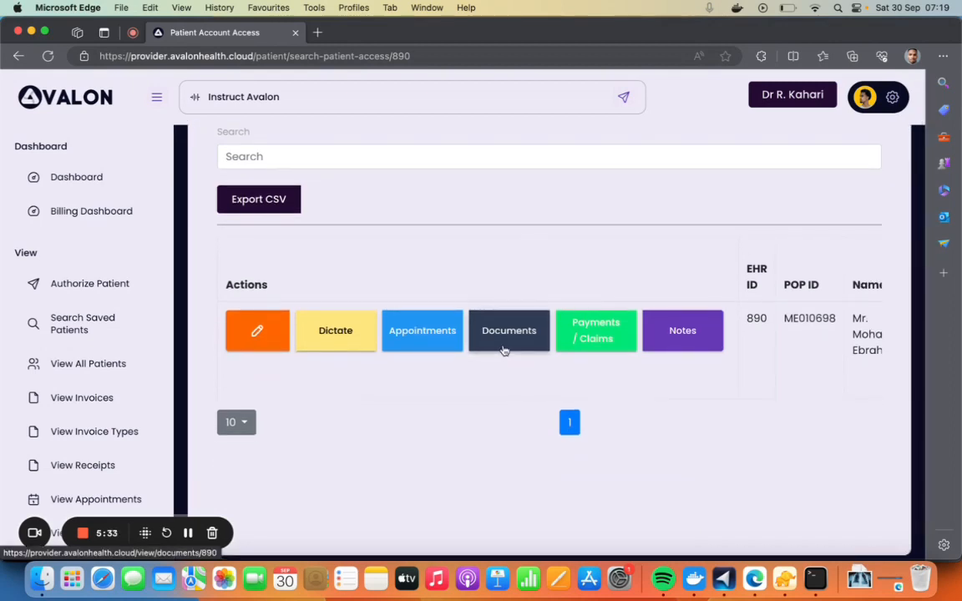
pyautogui.click(504, 351)
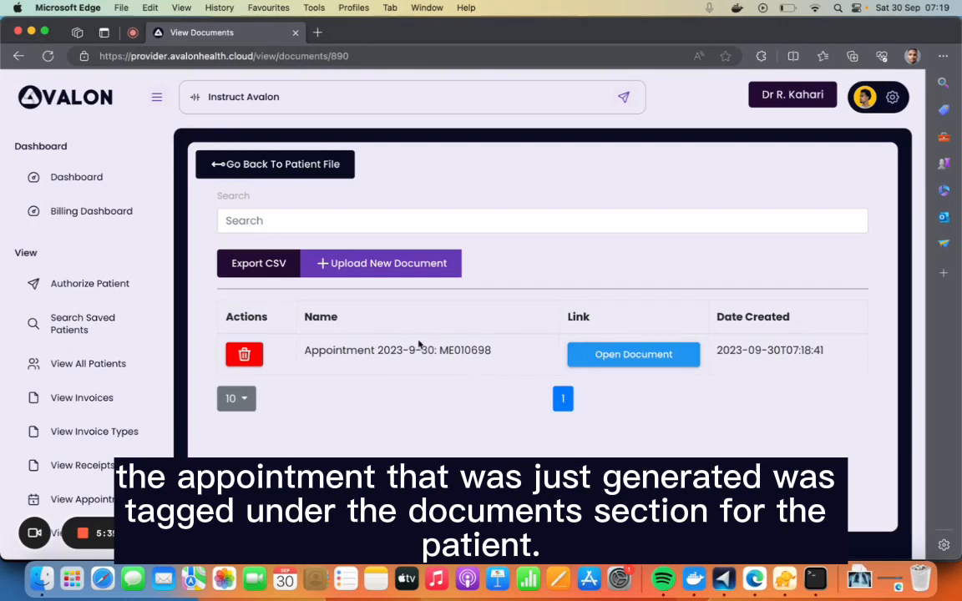
# Examine the document categories offered for a new document upload, and close the form without uploading anything
pyautogui.click(355, 264)
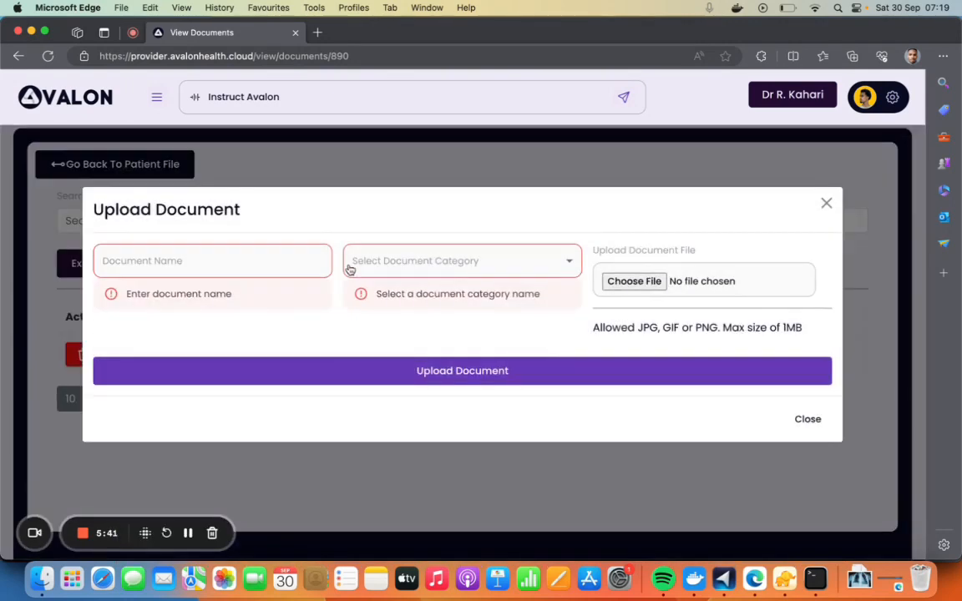
pyautogui.click(535, 261)
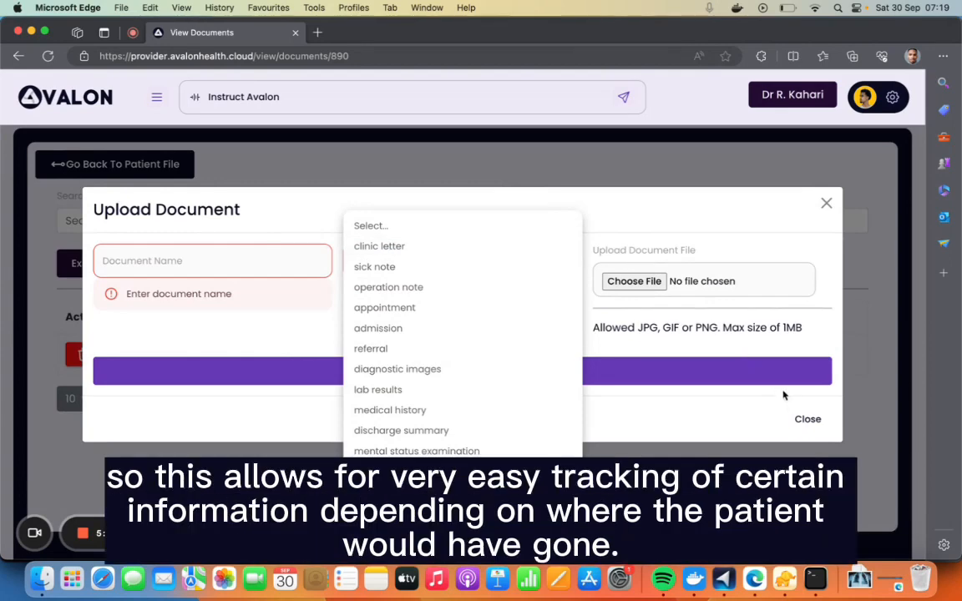
pyautogui.click(804, 421)
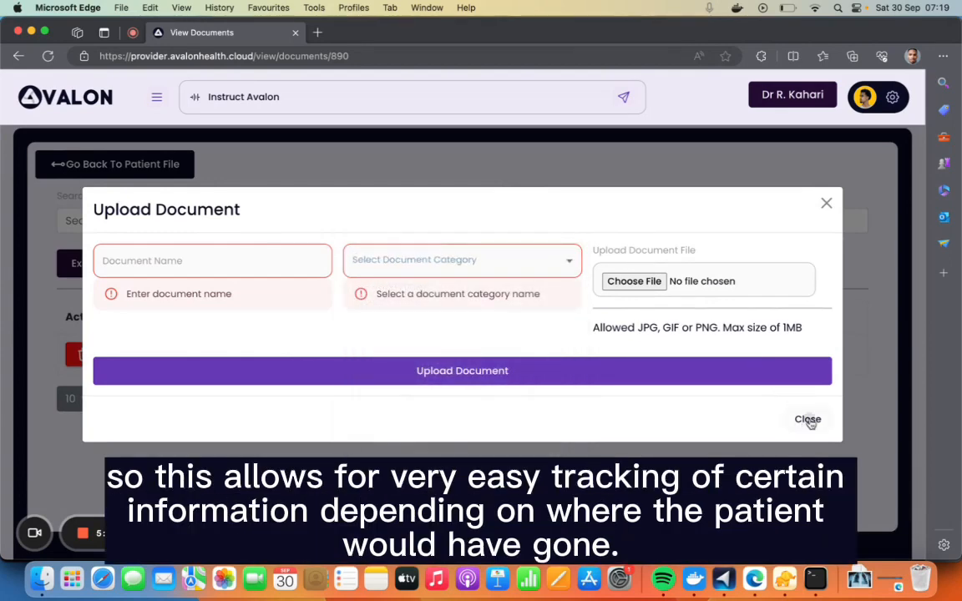
pyautogui.click(805, 421)
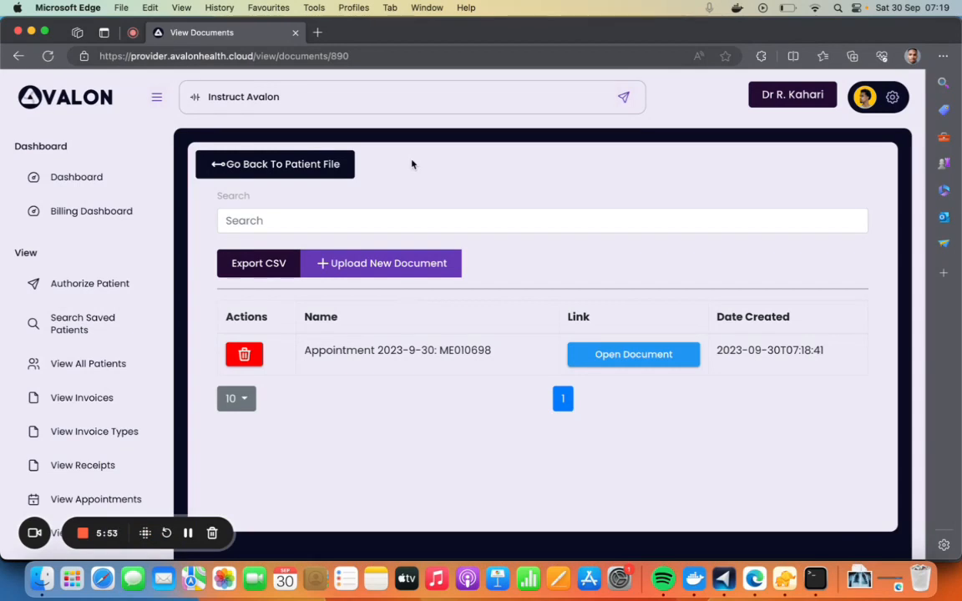
# Return to the patient file and set up a Procedure invoice with payment method Cash and currency ZAR
pyautogui.click(313, 166)
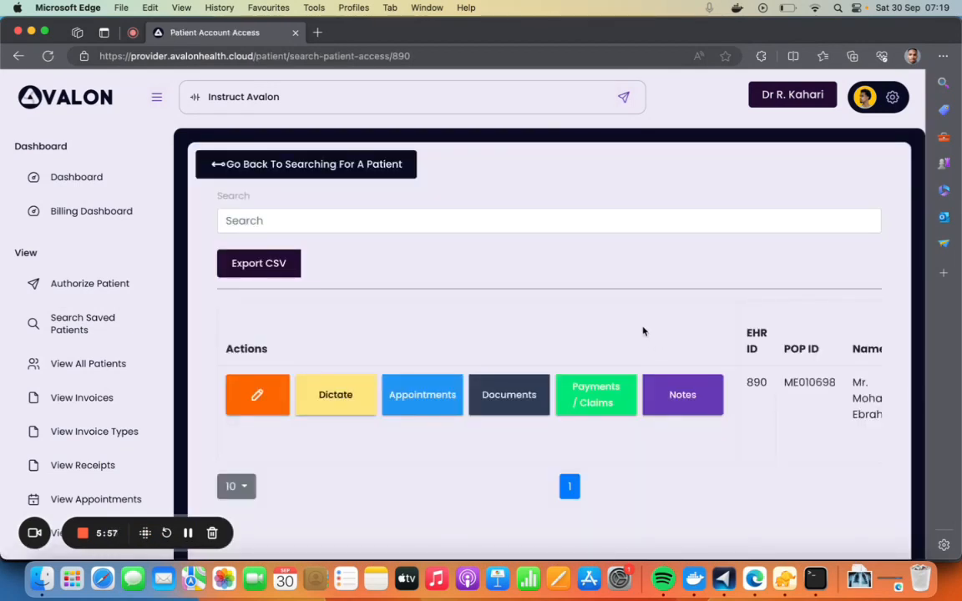
pyautogui.click(577, 405)
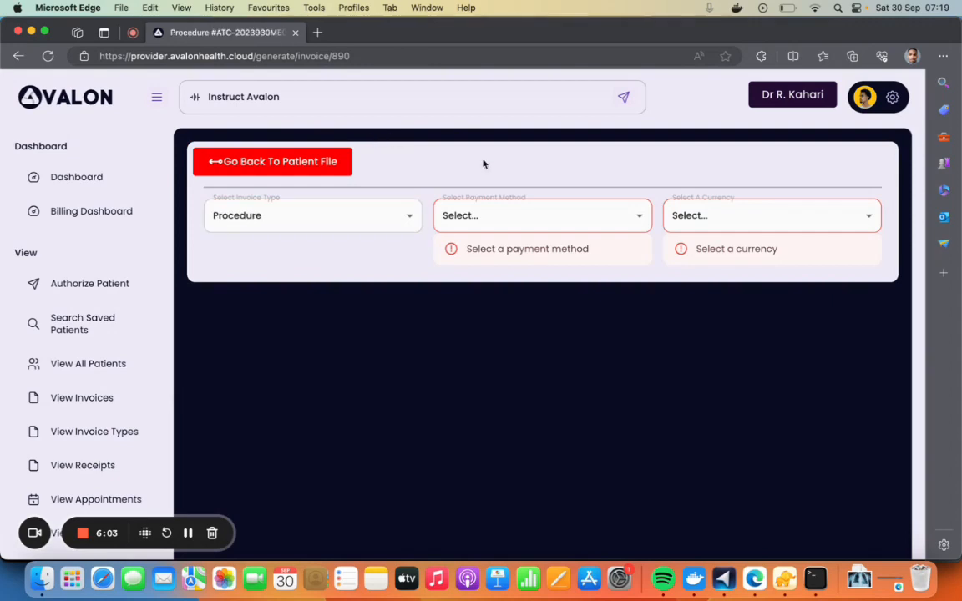
pyautogui.click(540, 217)
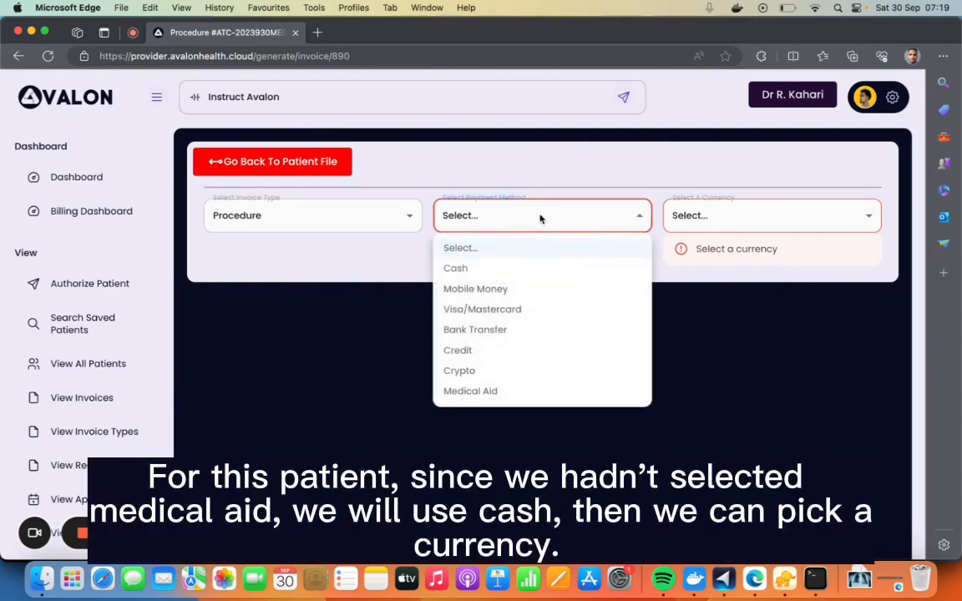
pyautogui.click(502, 268)
pyautogui.click(736, 216)
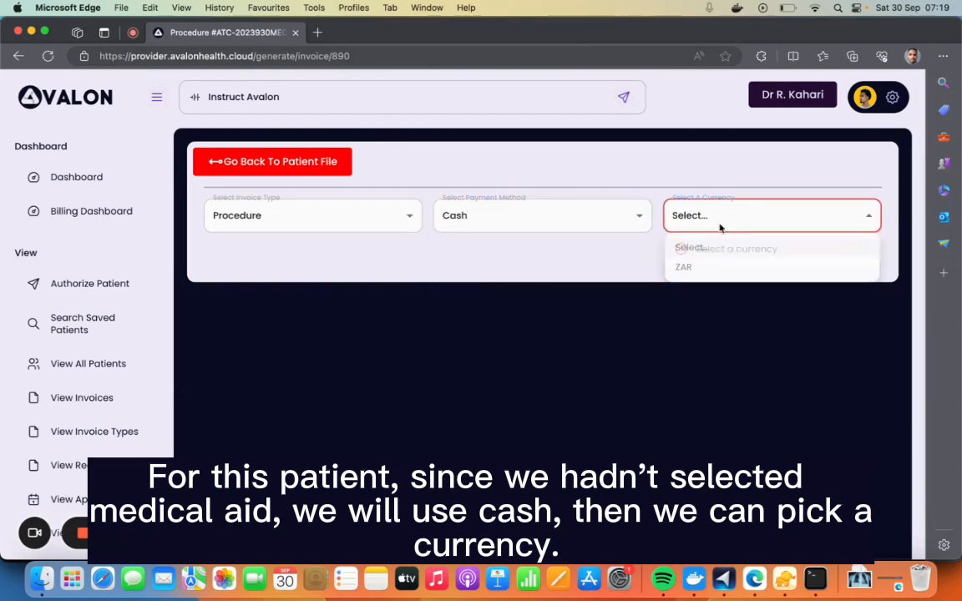
pyautogui.click(702, 269)
# Review the generated invoice from the billing details down to the invoice summary and the ICD-10 code fields
pyautogui.scroll(-4, 557, 374)
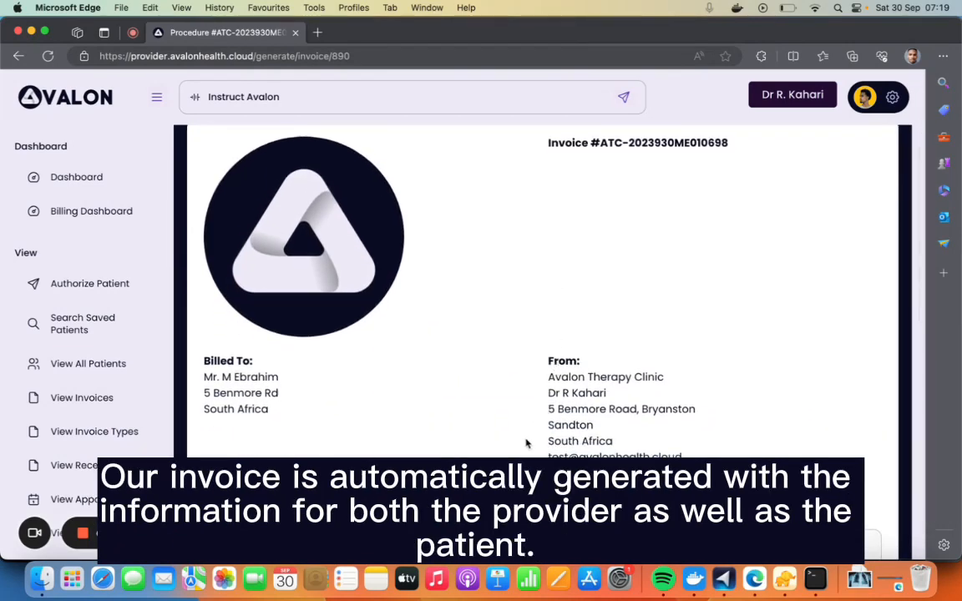
pyautogui.scroll(-2, 526, 443)
pyautogui.scroll(-1, 524, 440)
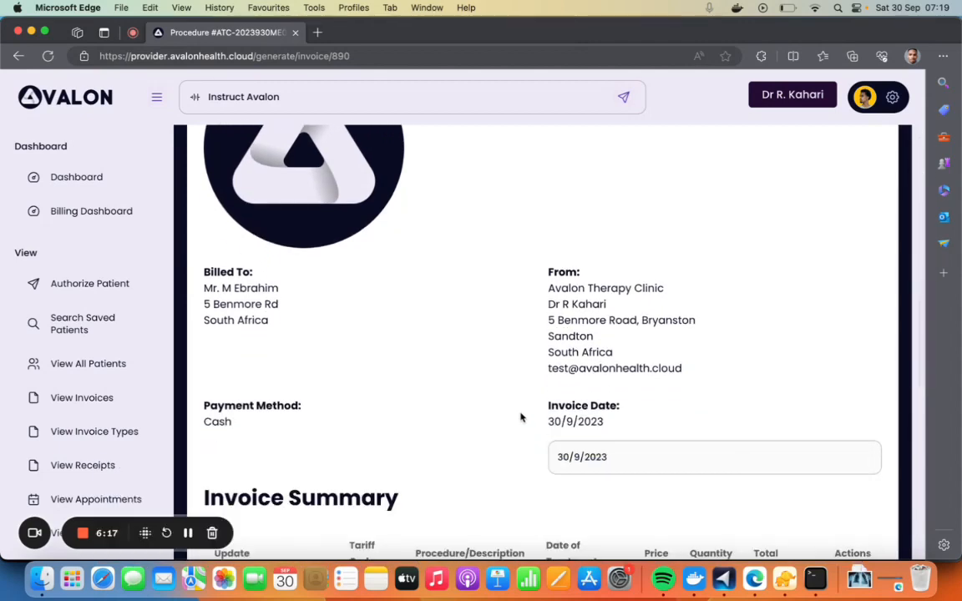
pyautogui.scroll(-4, 522, 416)
pyautogui.scroll(-5, 521, 417)
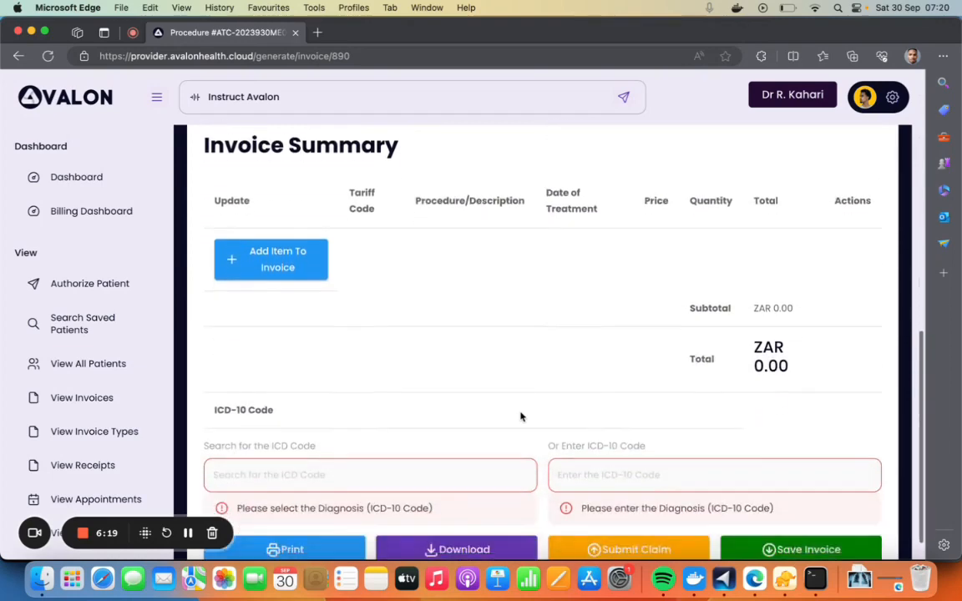
pyautogui.scroll(5, 521, 416)
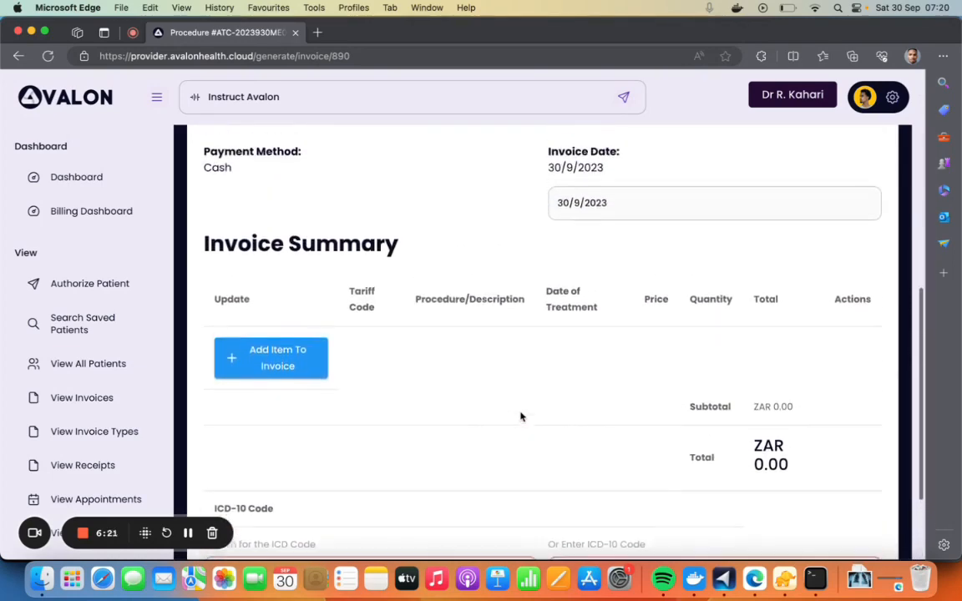
pyautogui.scroll(-5, 386, 431)
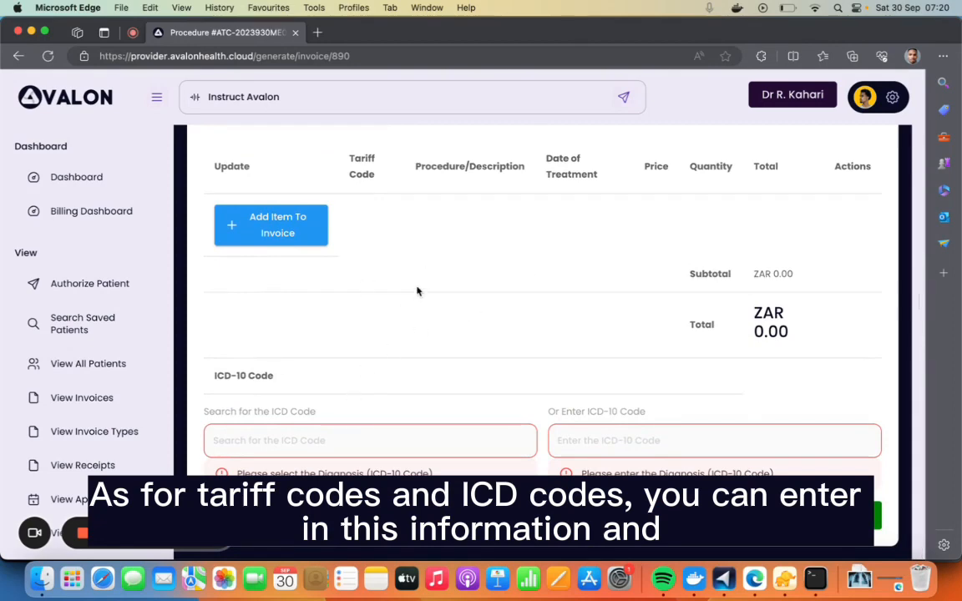
# Examine the form for adding an invoice item, close it without adding anything, and return to the patient file
pyautogui.click(276, 231)
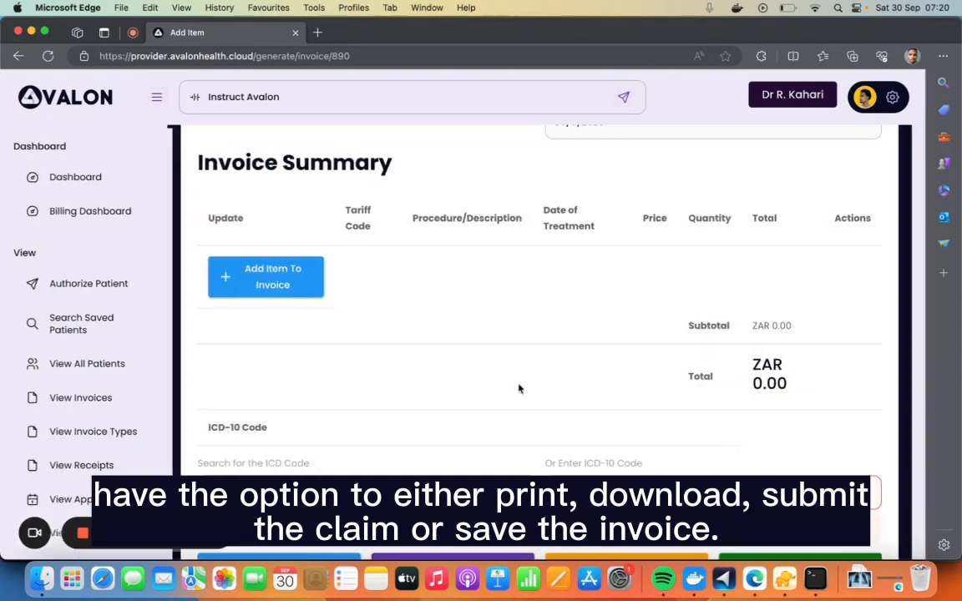
pyautogui.scroll(-3, 518, 389)
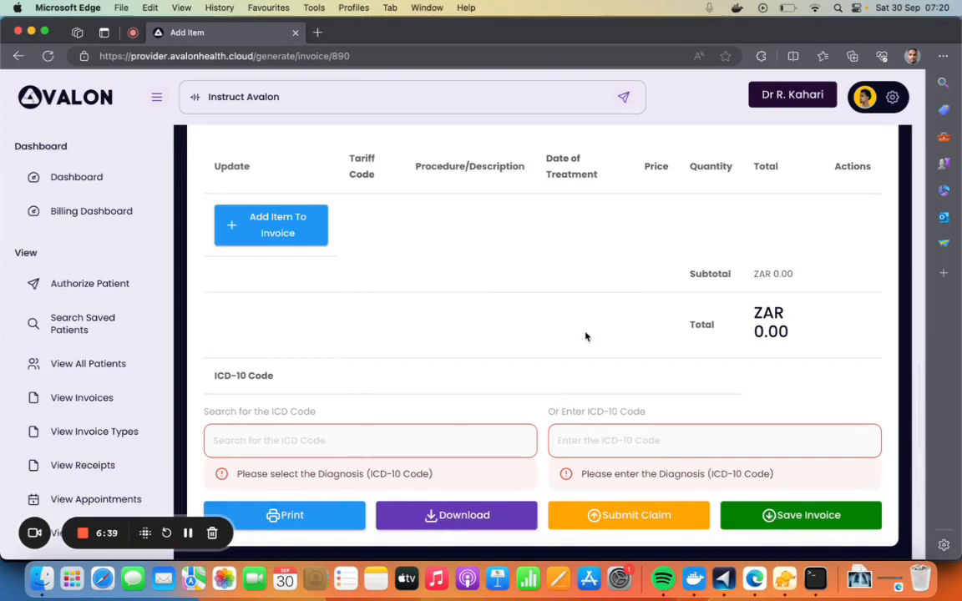
pyautogui.scroll(15, 585, 337)
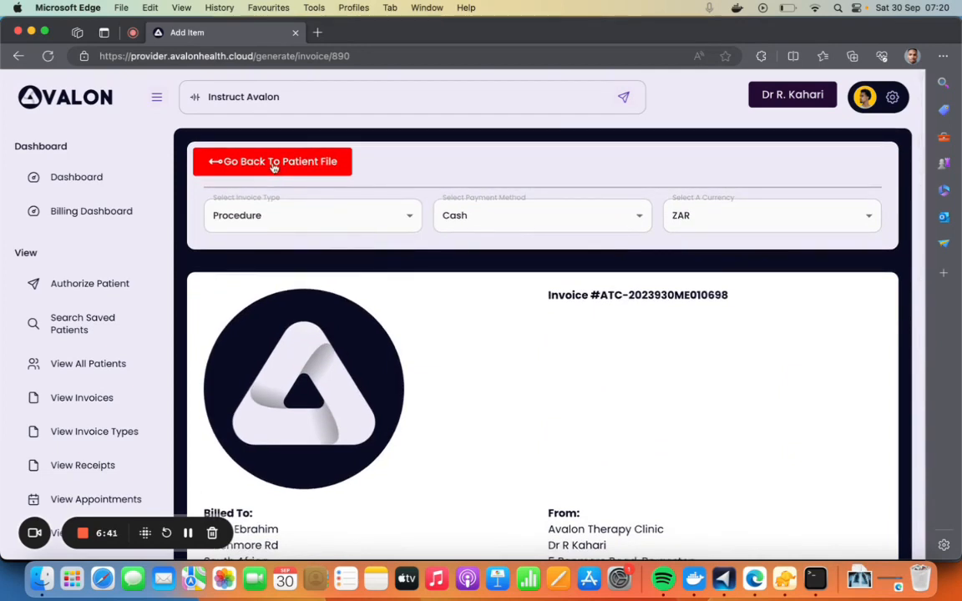
pyautogui.click(274, 162)
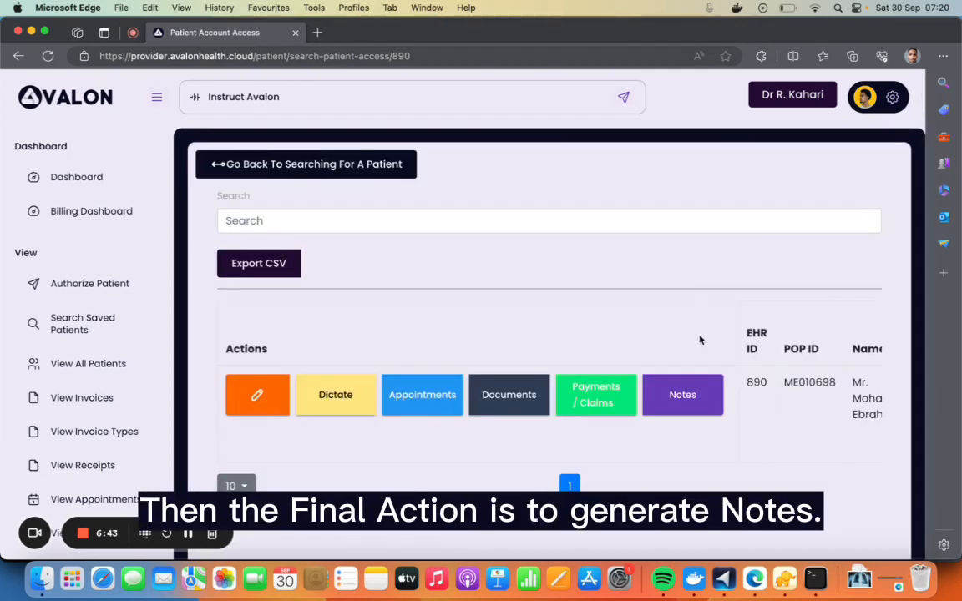
# Examine the new-note form in the patient's notes, close it without adding a note, and return to the patient file
pyautogui.click(668, 401)
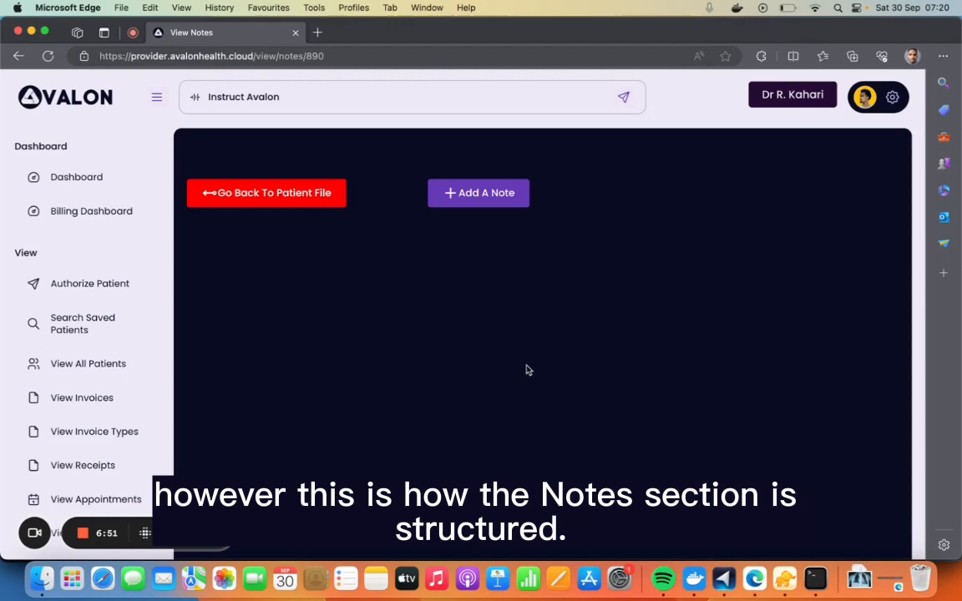
pyautogui.click(498, 198)
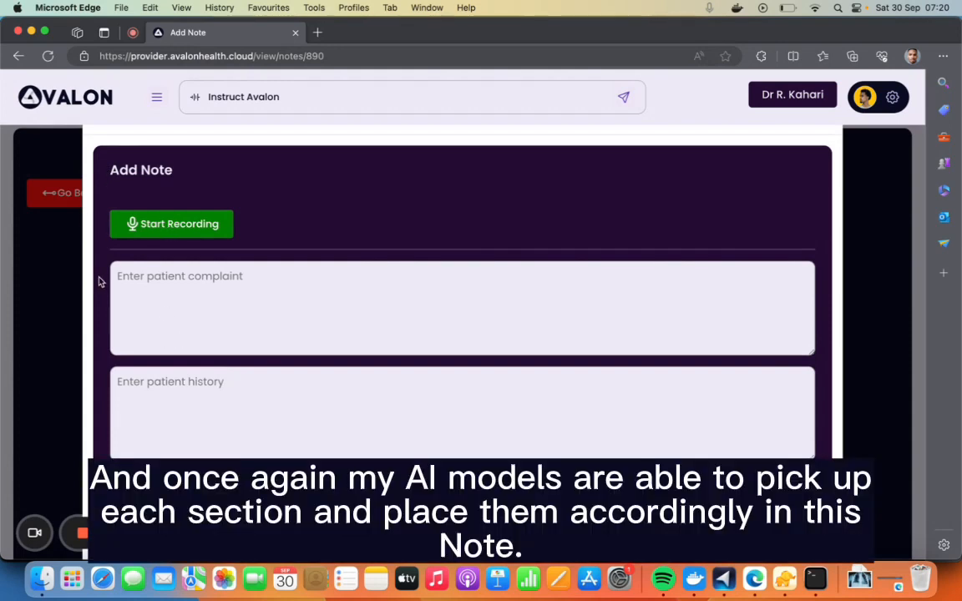
pyautogui.scroll(-15, 192, 333)
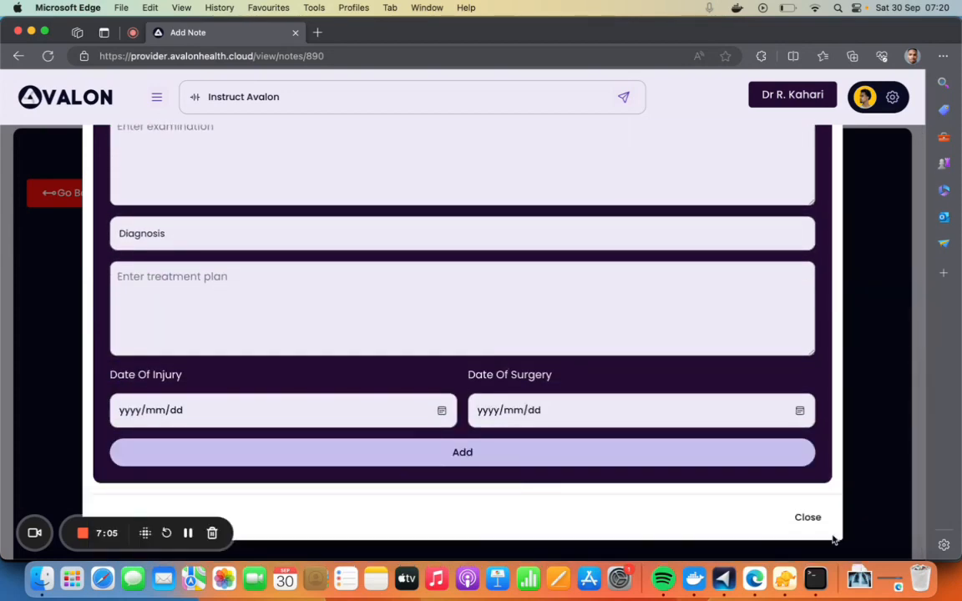
pyautogui.click(808, 518)
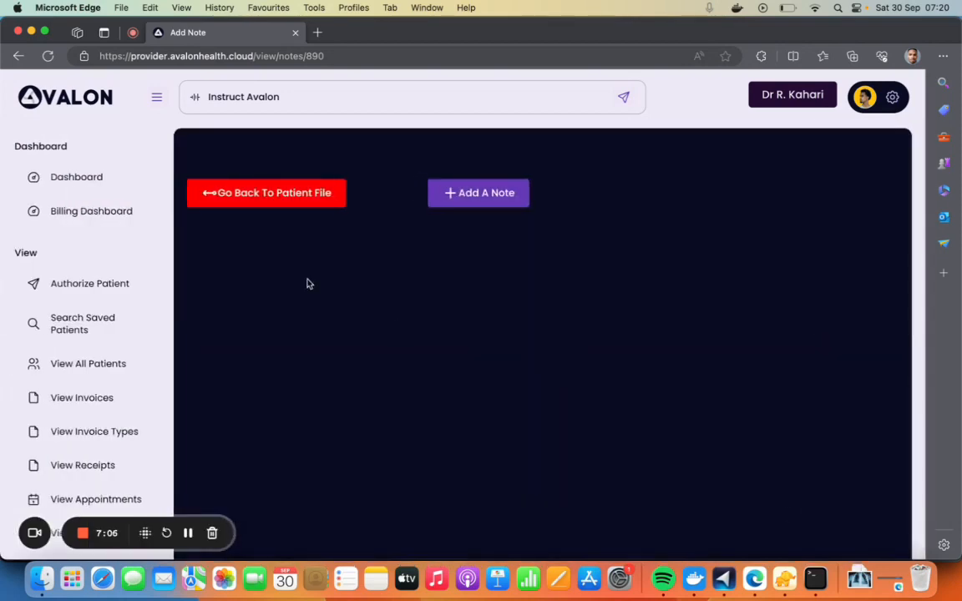
pyautogui.click(318, 194)
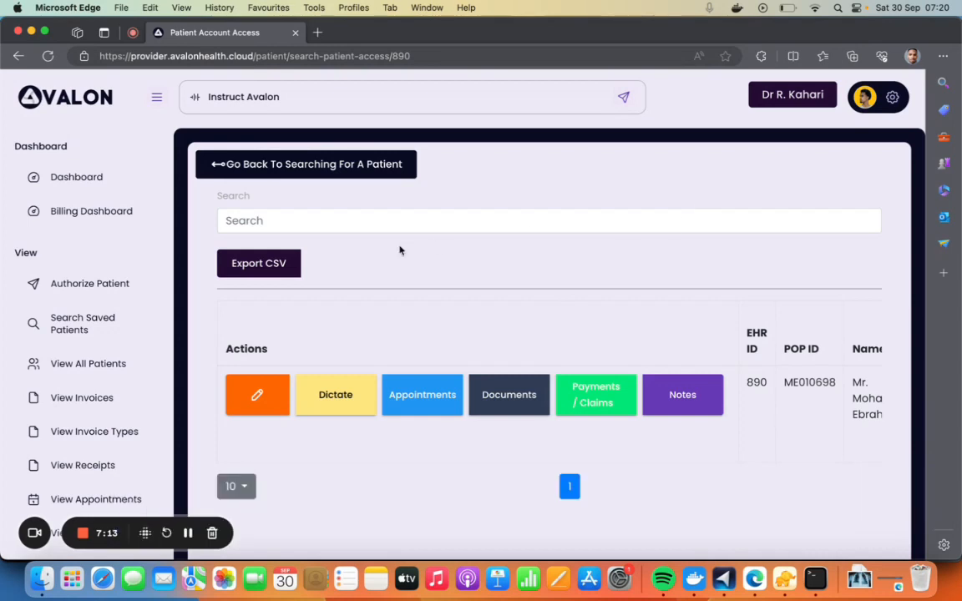
# Instruct Avalon to "show documents for the patient", followed by the test patient's ID
pyautogui.click(292, 96)
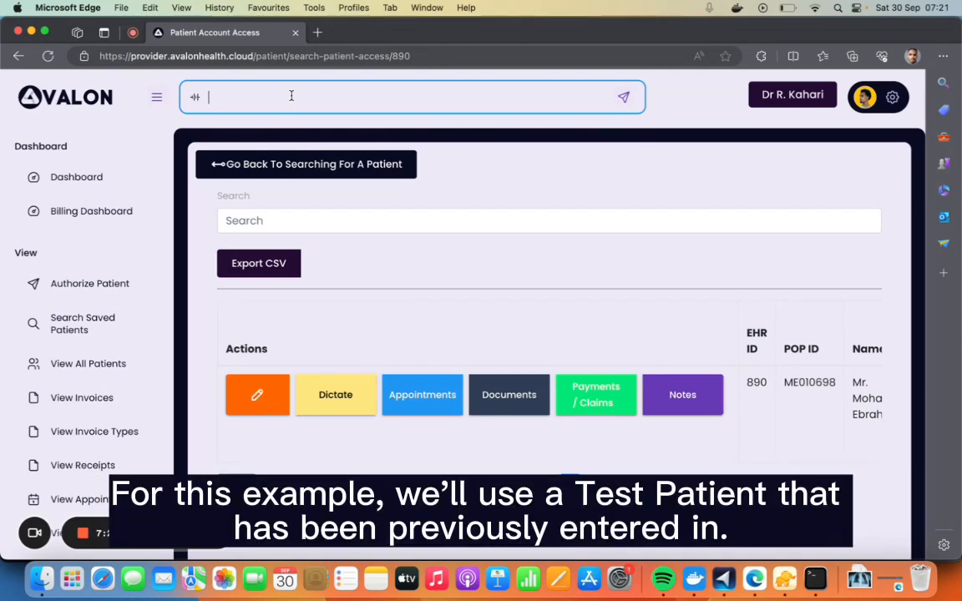
pyautogui.write('show documents for')
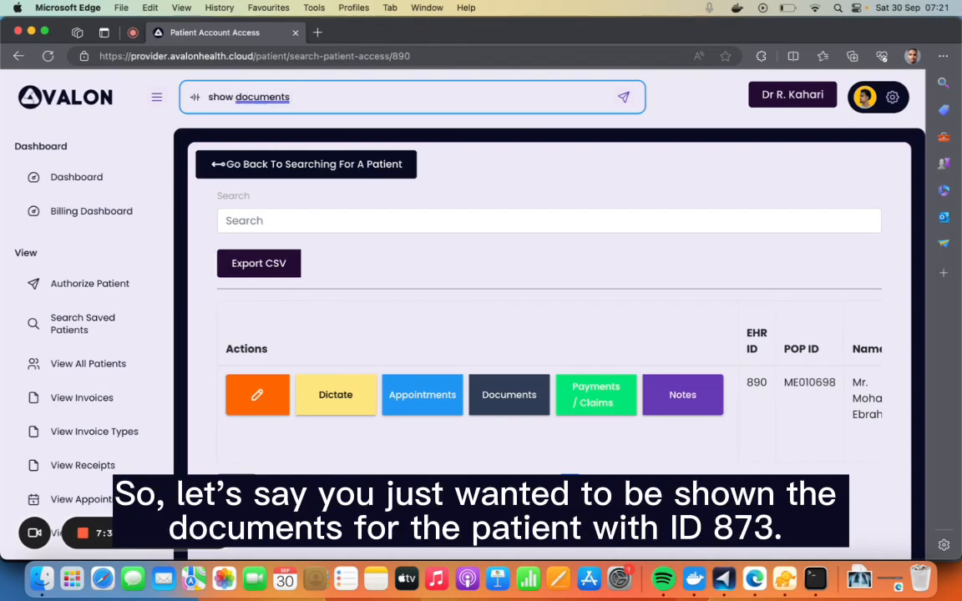
pyautogui.write(' the patient')
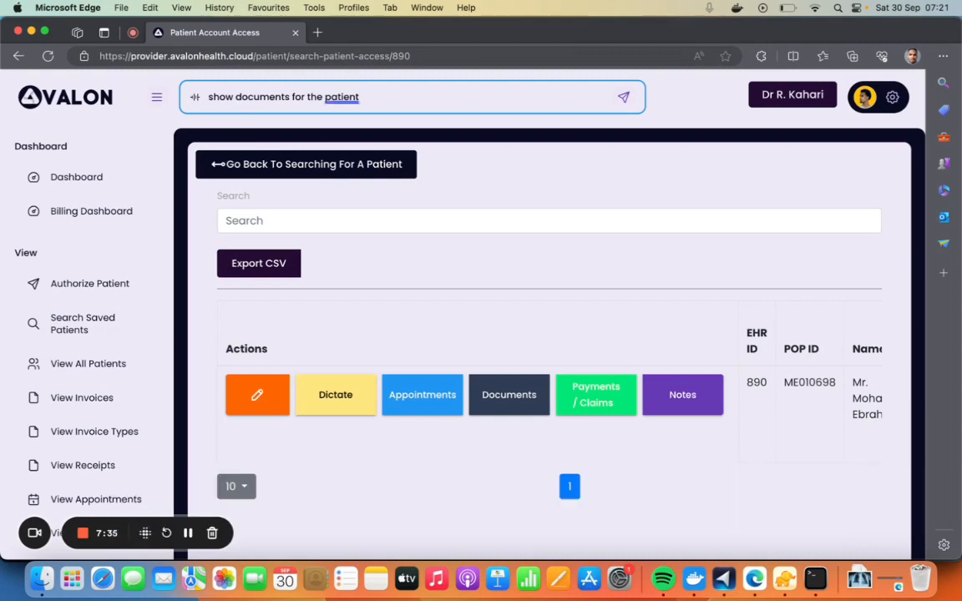
pyautogui.write(' 873')
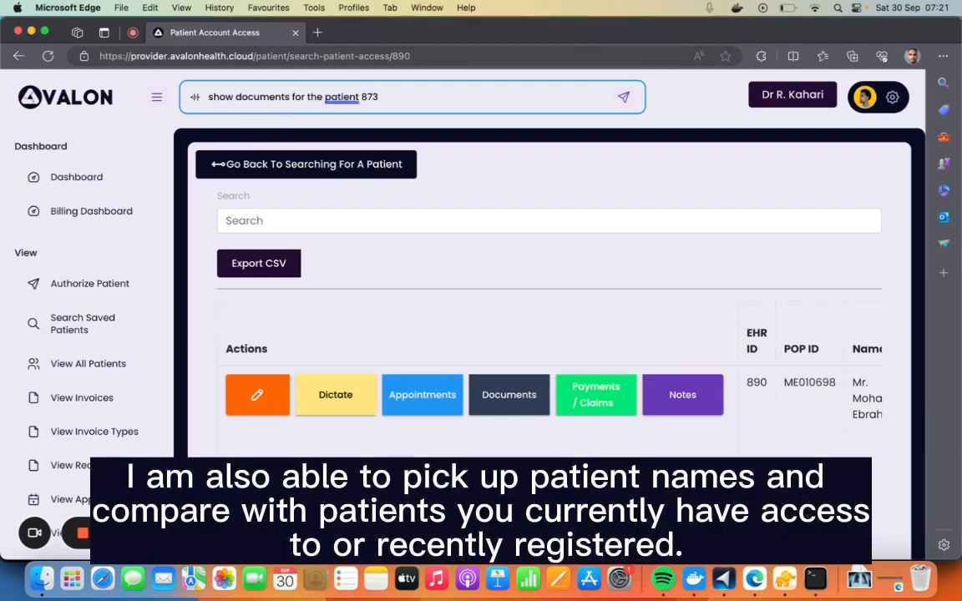
pyautogui.press('Return')
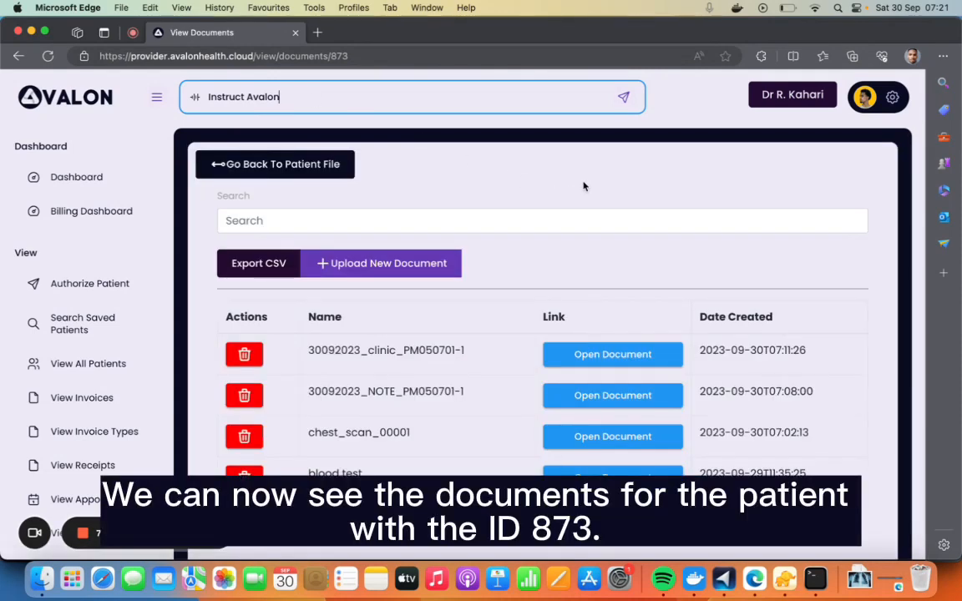
# Look through the test patient's document list and open the clinic document dated 30092023
pyautogui.click(602, 167)
pyautogui.scroll(-2, 669, 250)
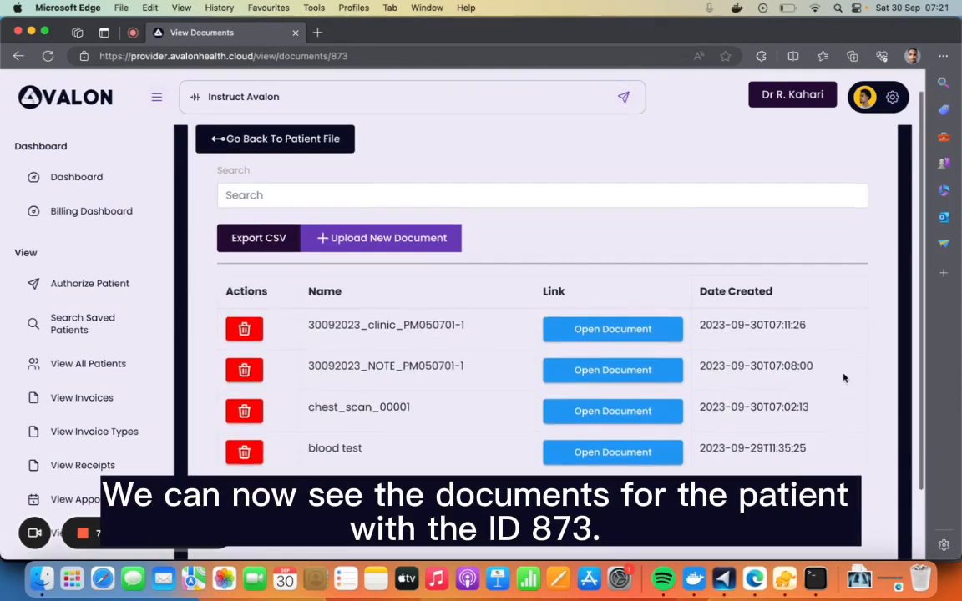
pyautogui.scroll(2, 462, 279)
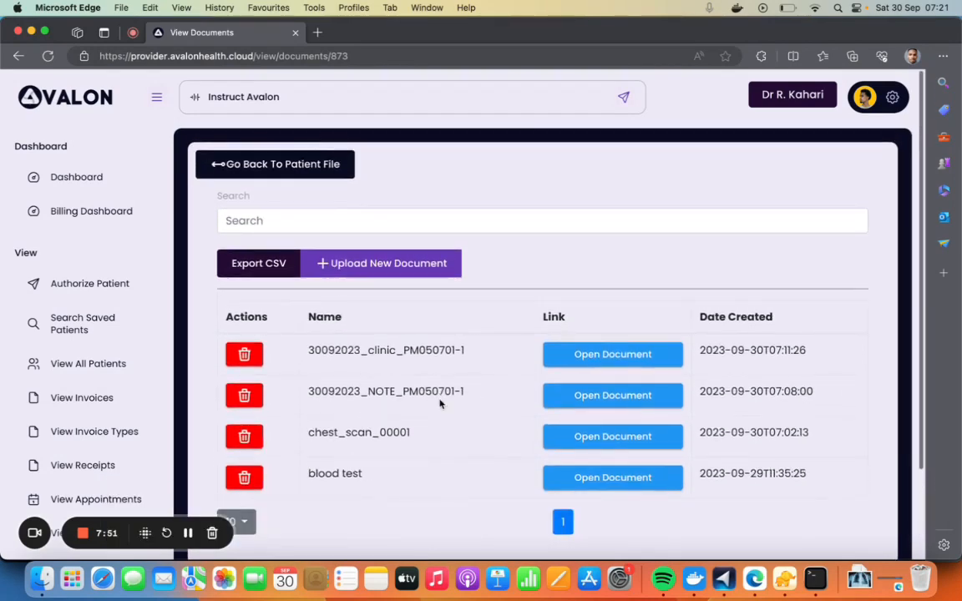
pyautogui.scroll(-2, 451, 394)
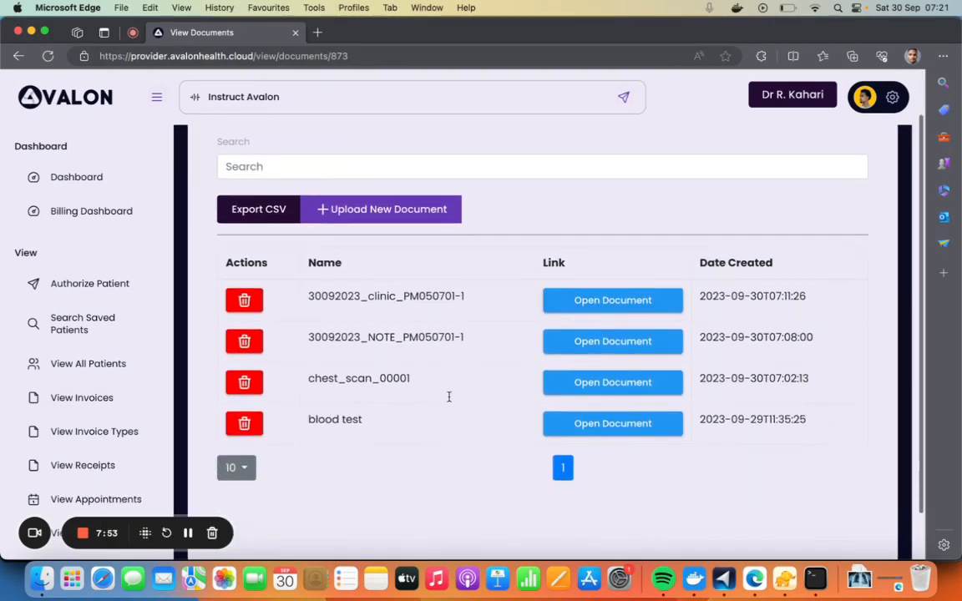
pyautogui.scroll(2, 449, 402)
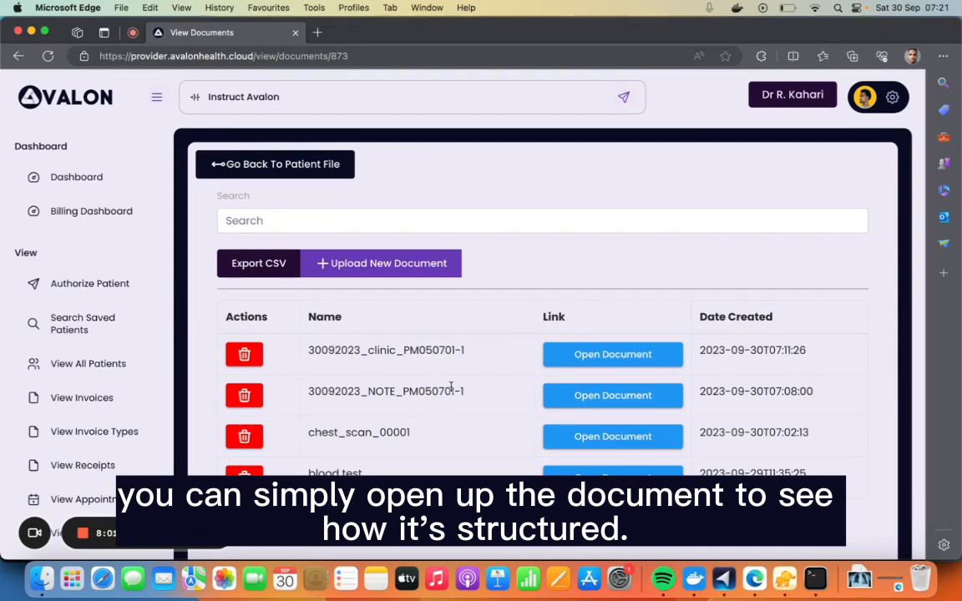
pyautogui.click(580, 353)
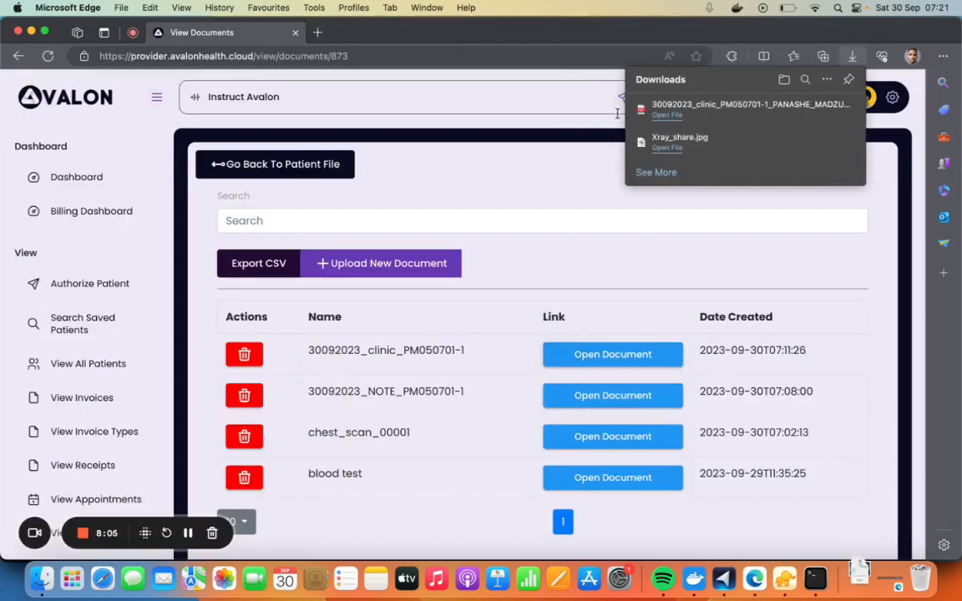
pyautogui.click(664, 116)
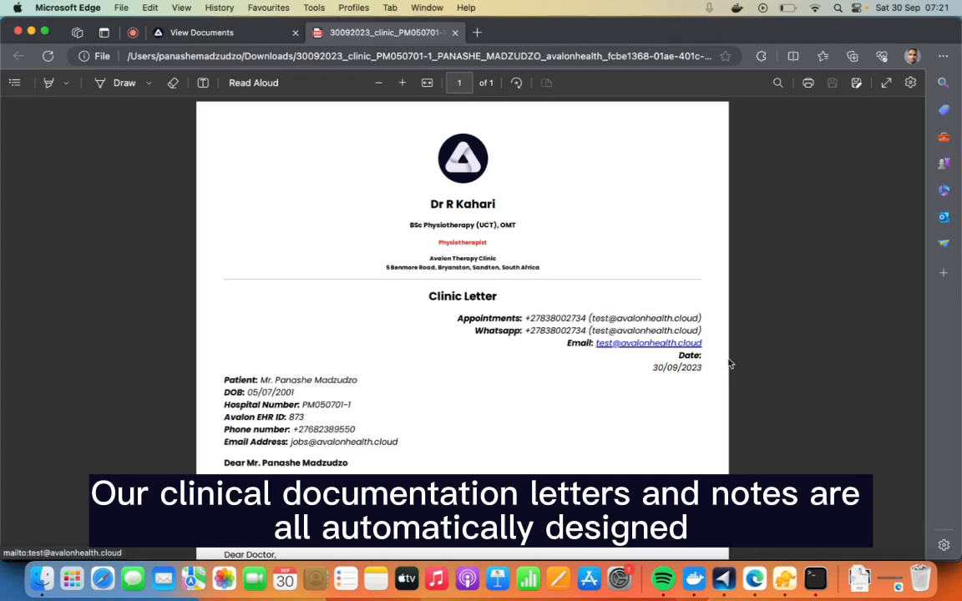
# Review the clinic letter from its header and patient details down to the diagnosis, recommendation and letter text
pyautogui.scroll(3, 729, 364)
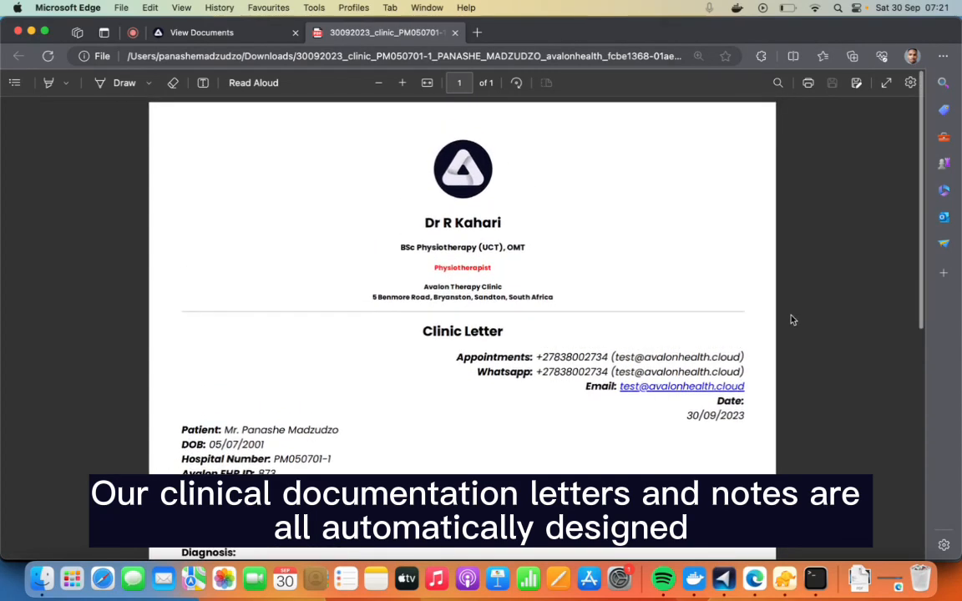
pyautogui.scroll(-1, 793, 320)
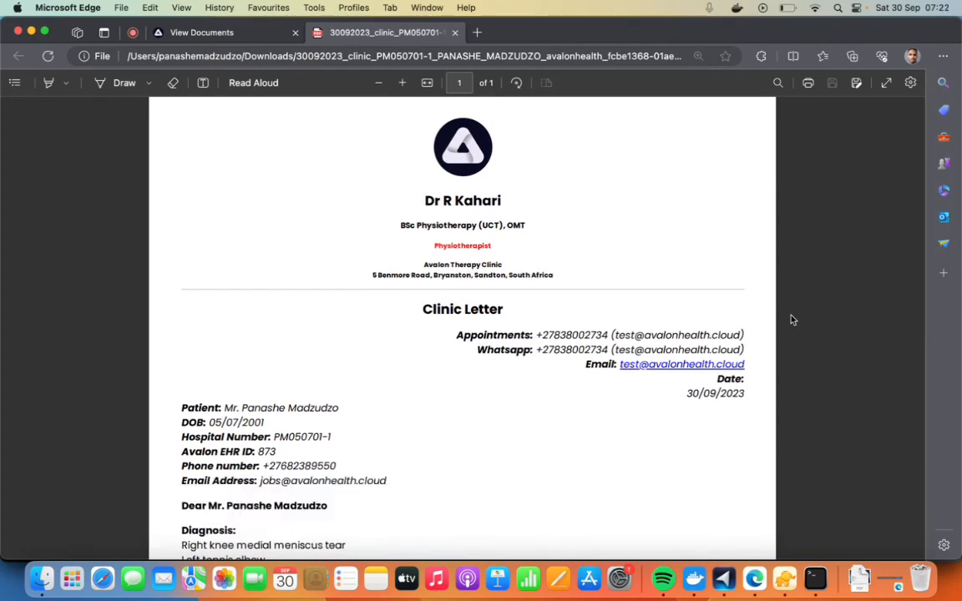
pyautogui.scroll(-1, 793, 320)
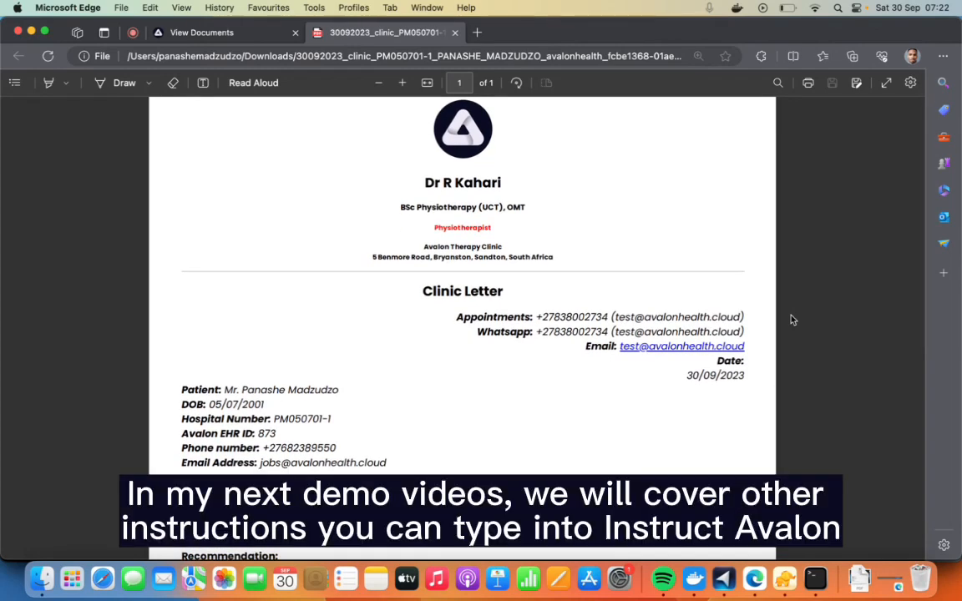
pyautogui.scroll(-10, 792, 319)
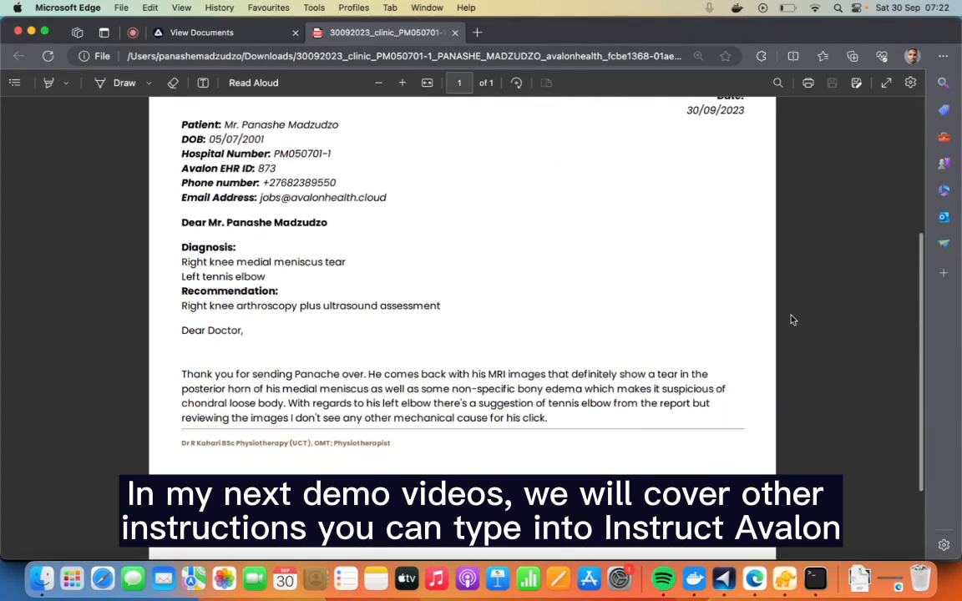
pyautogui.scroll(3, 793, 320)
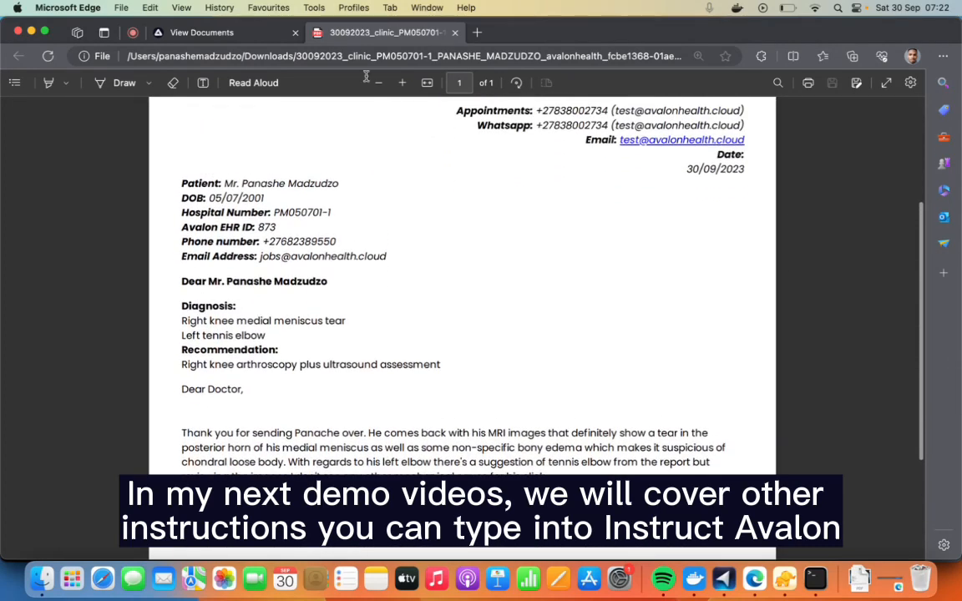